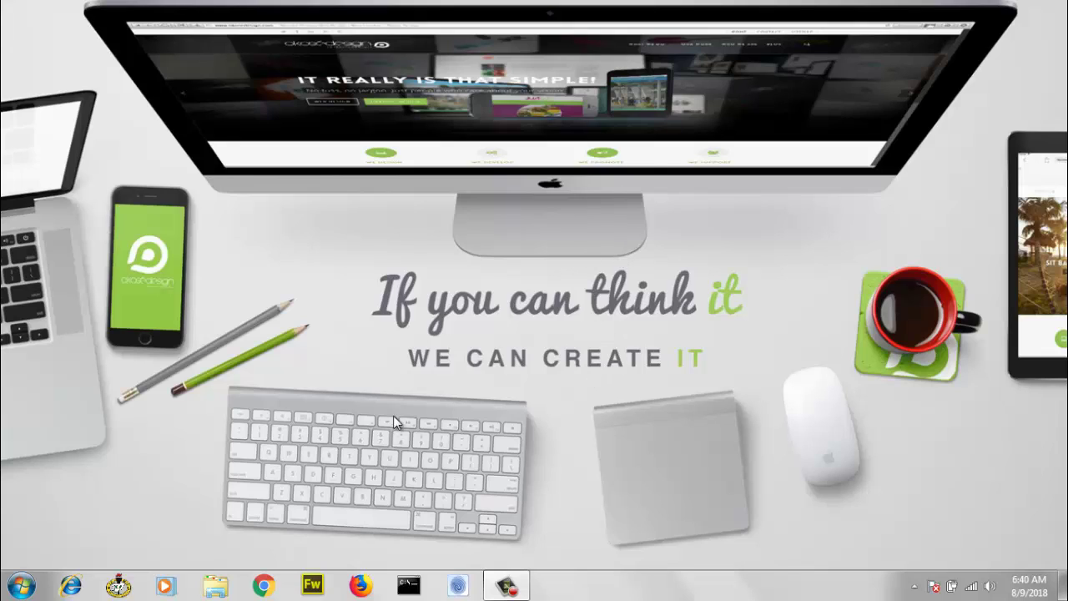
- Launch Chrome and go to the Instagram site by typing 'instagram'
click(273, 587)
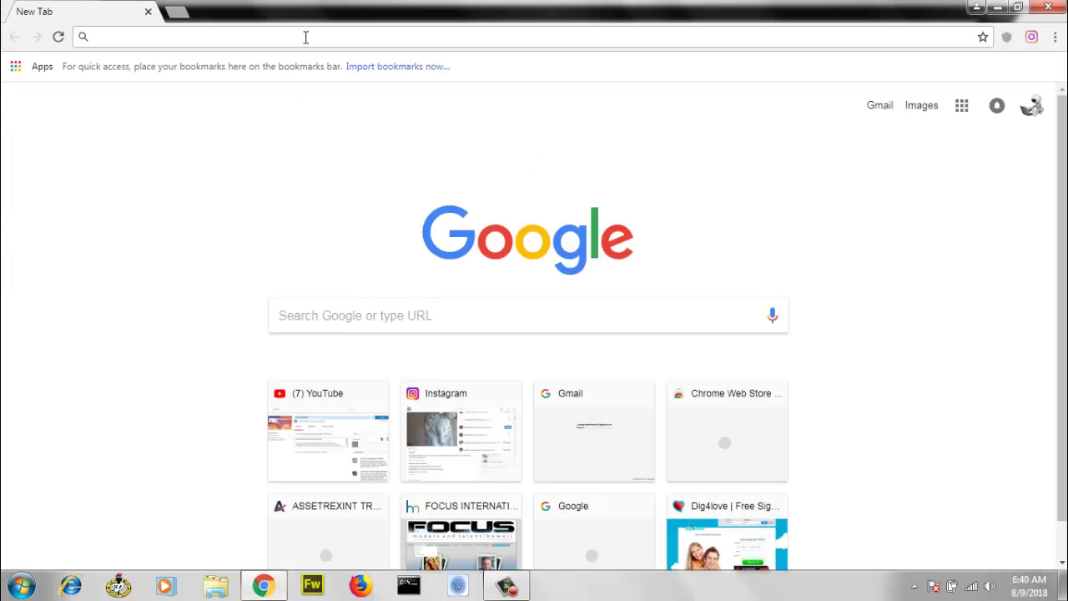
text(instagram.com)
key(Return)
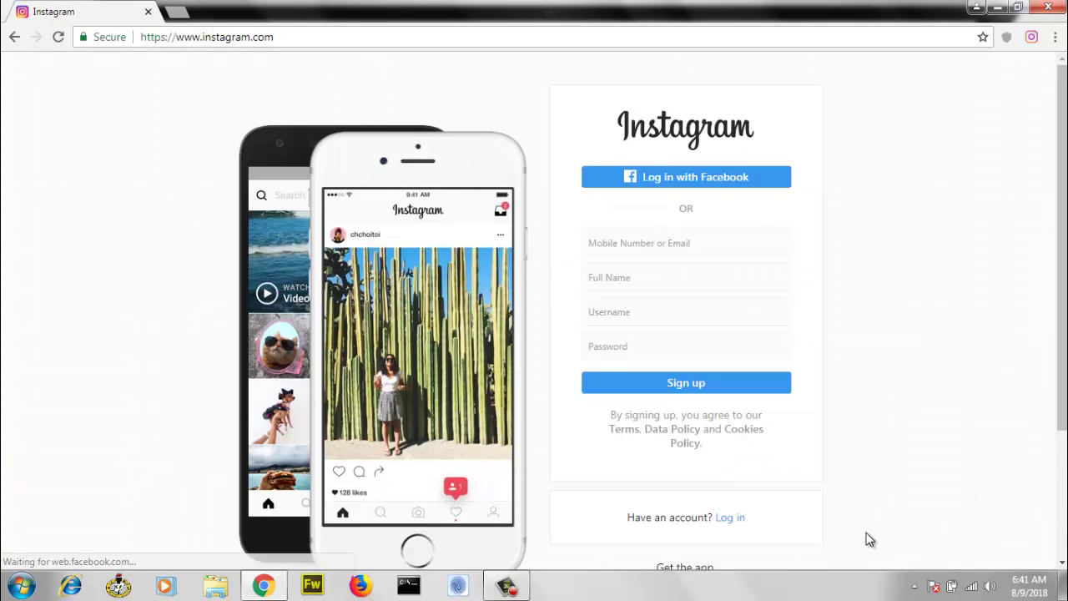
- Go to the Instagram login page and log in to the account
scroll(743, 448, down, 2)
click(732, 362)
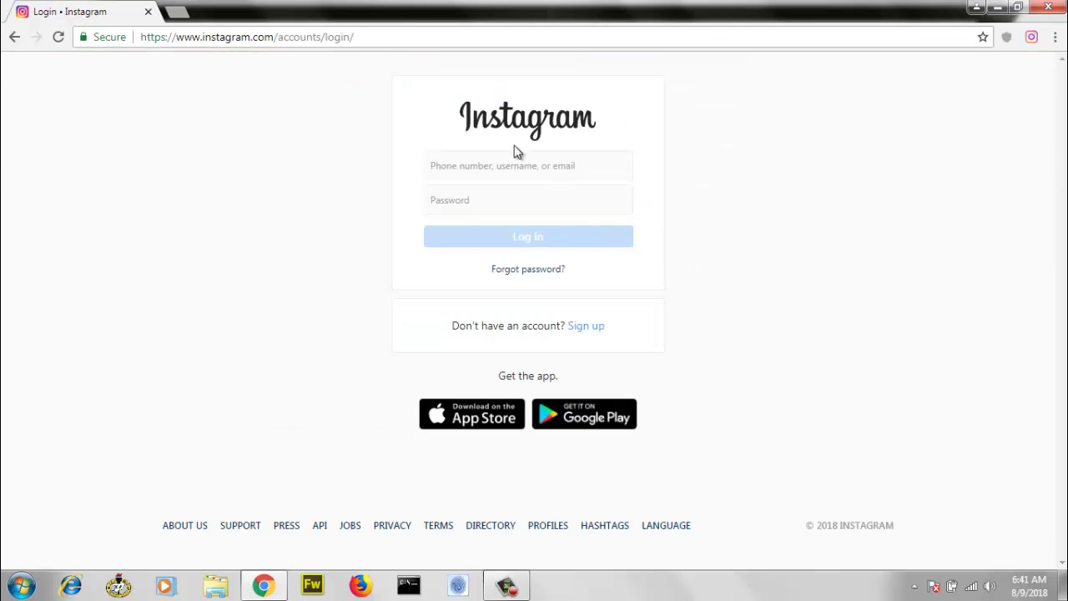
click(541, 171)
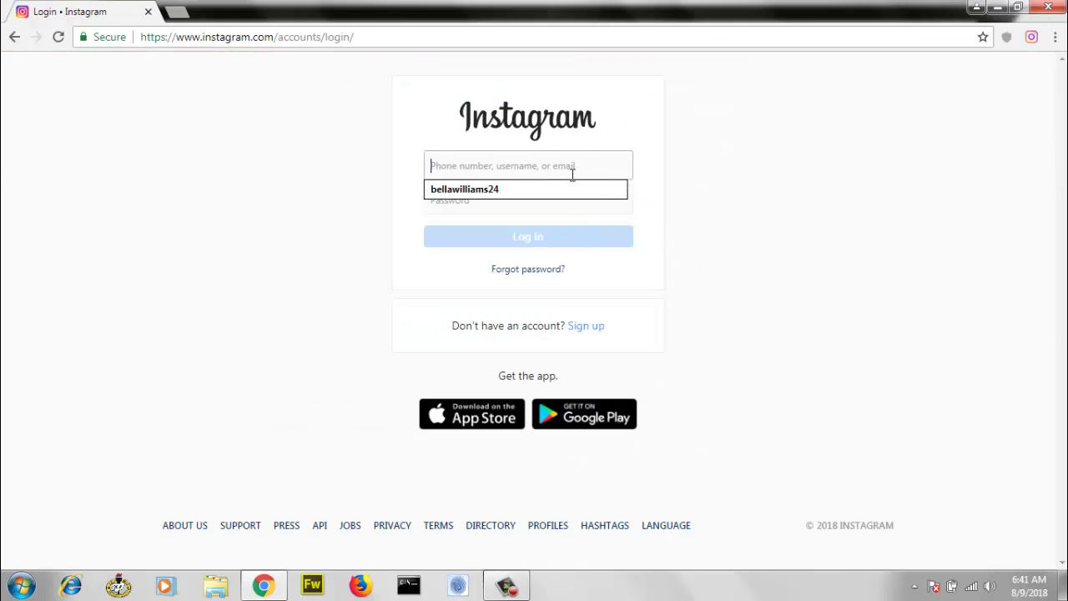
click(814, 204)
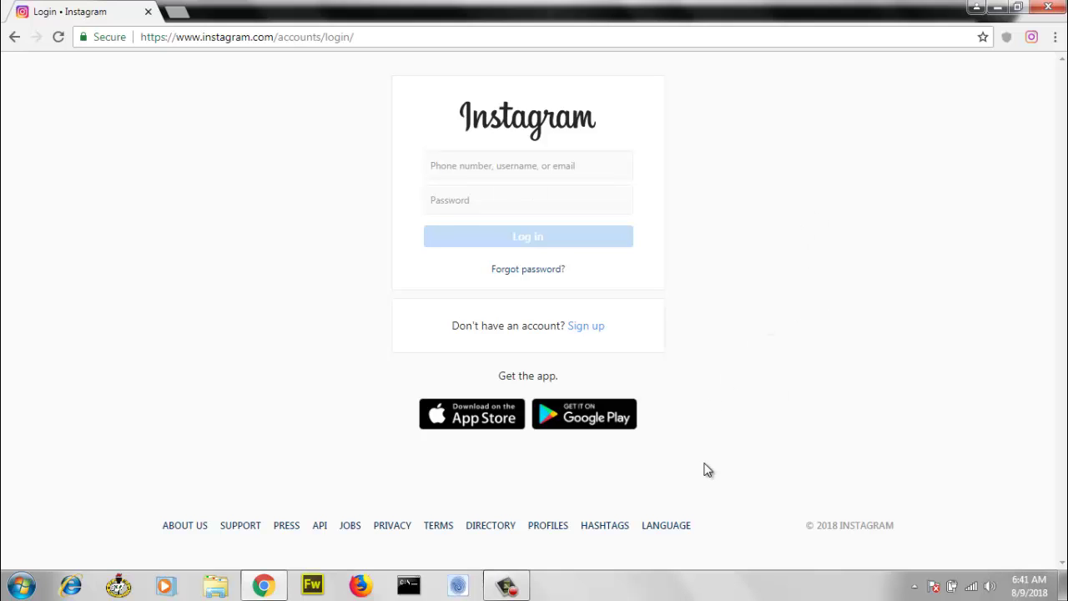
click(510, 588)
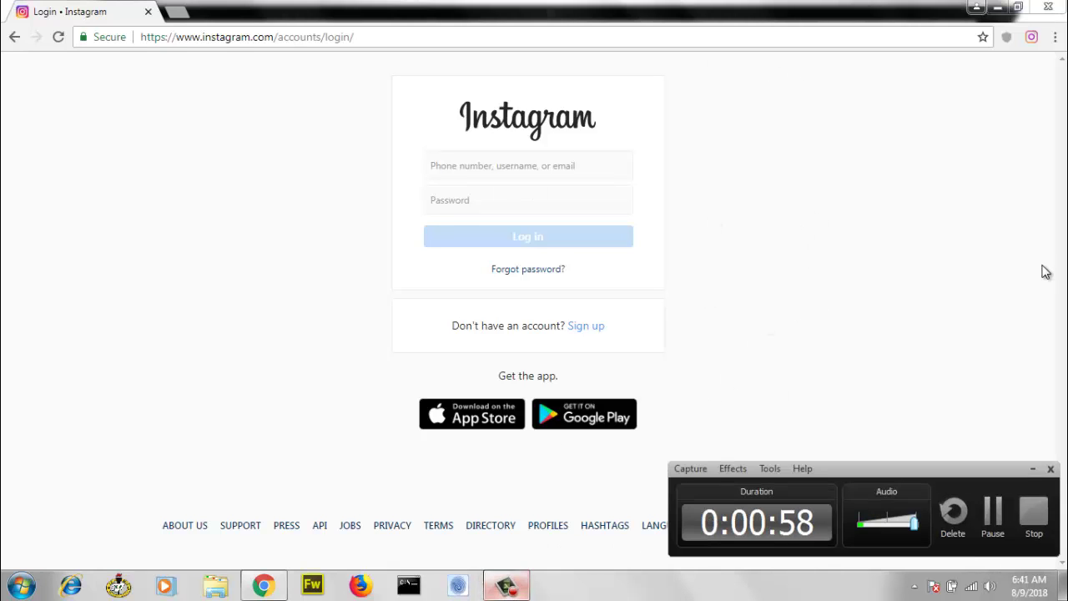
- Scroll through the home feed to find the teamvzfp post
click(991, 514)
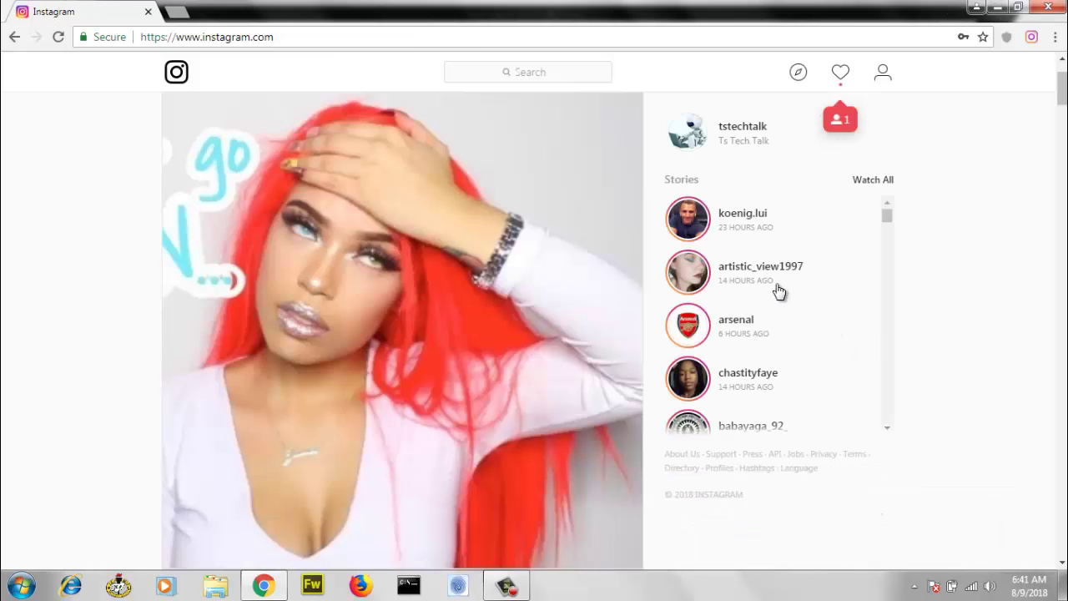
scroll(726, 271, up, 1)
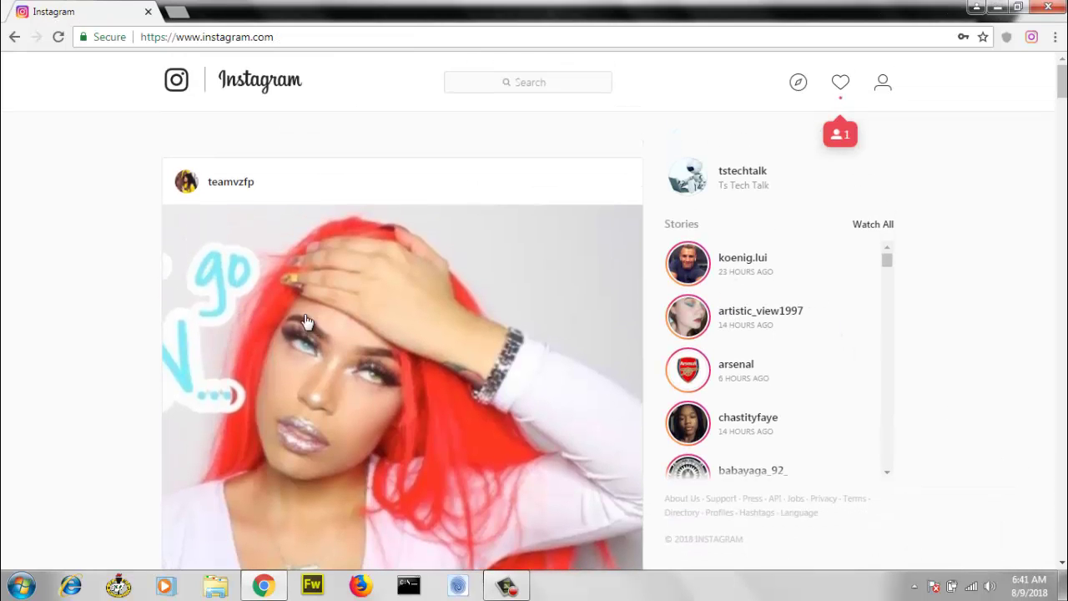
scroll(364, 288, down, 2)
scroll(367, 290, down, 4)
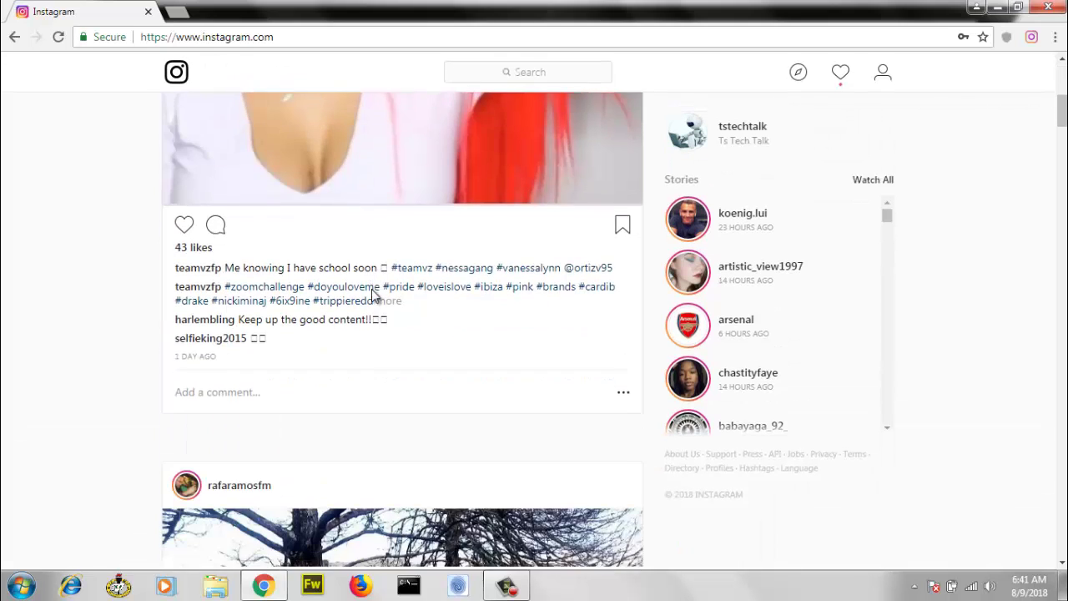
scroll(371, 294, down, 4)
scroll(405, 180, up, 4)
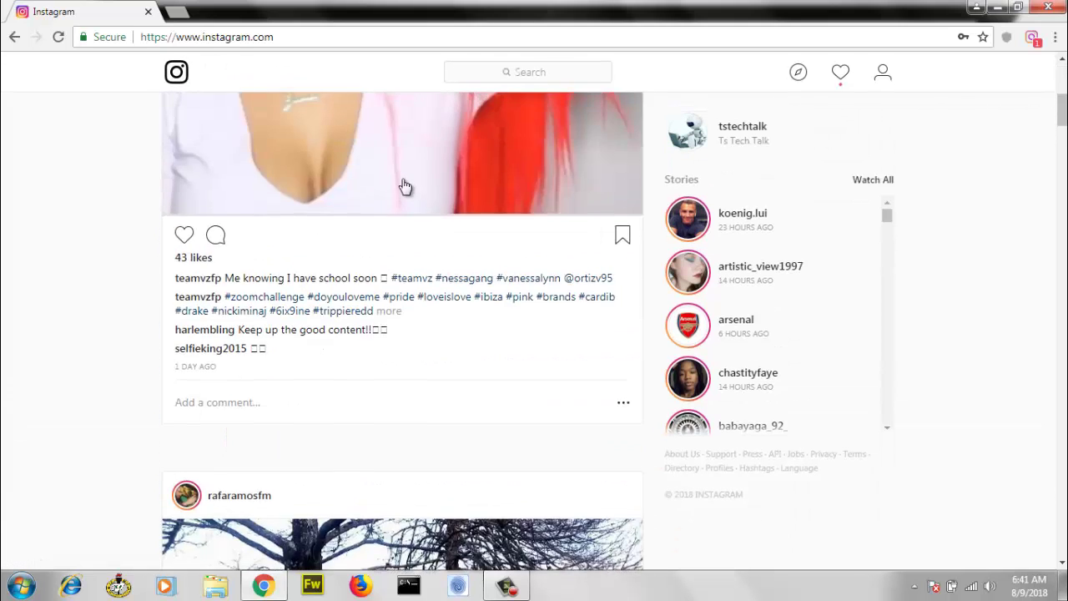
scroll(406, 186, up, 3)
scroll(403, 190, up, 3)
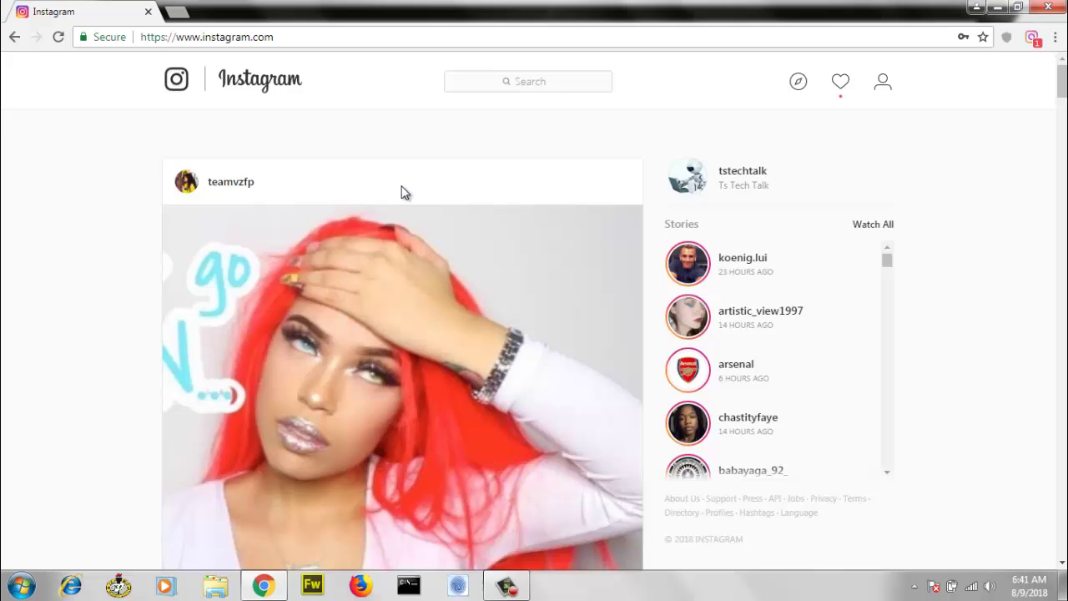
- Open the teamvzfp profile and scroll down through its posts grid
click(235, 191)
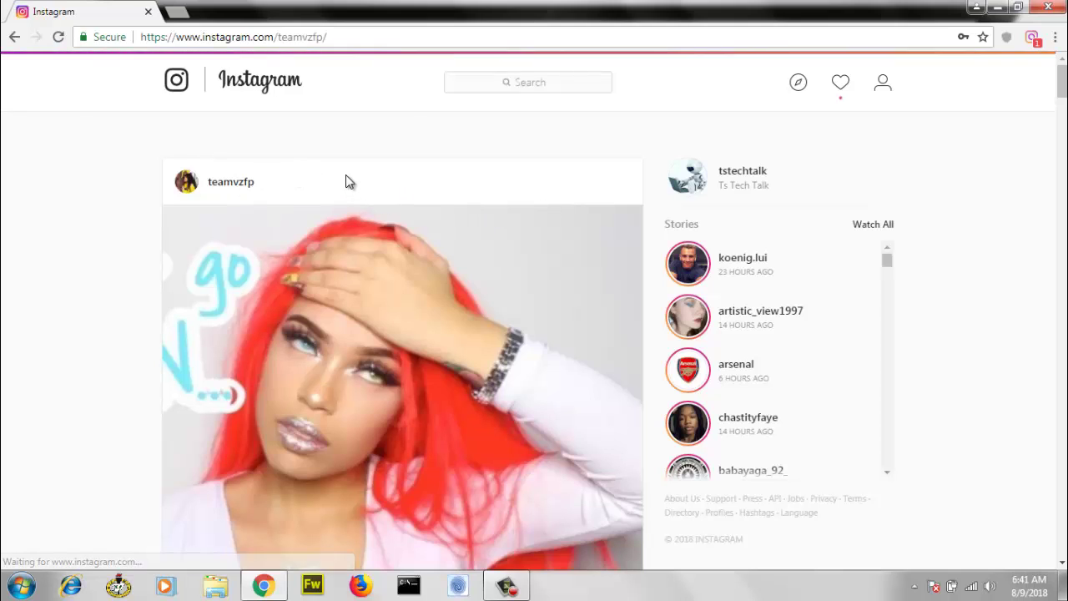
scroll(539, 271, down, 3)
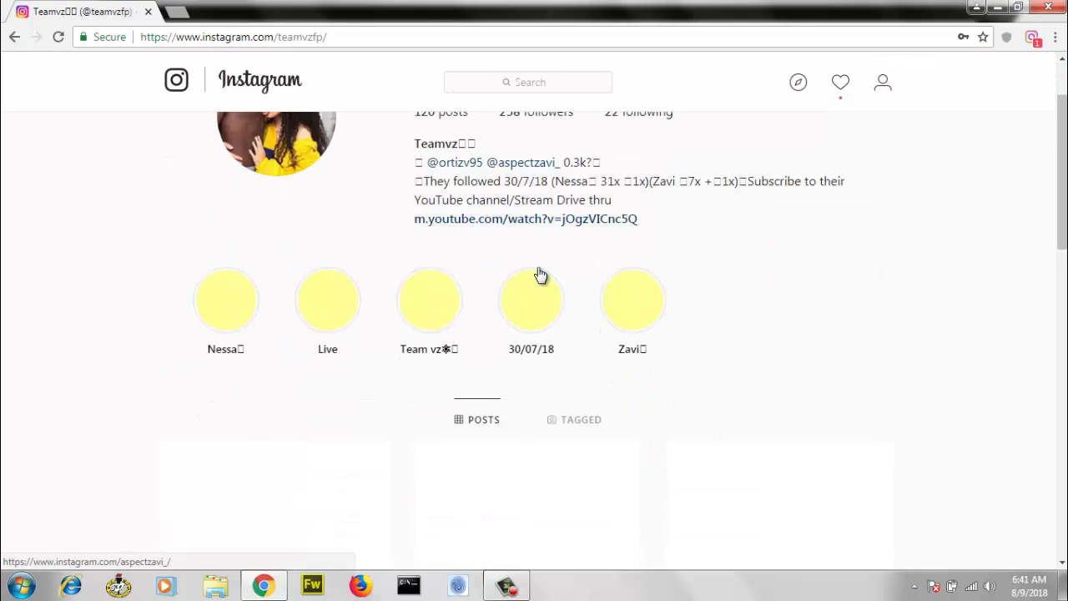
scroll(588, 334, down, 2)
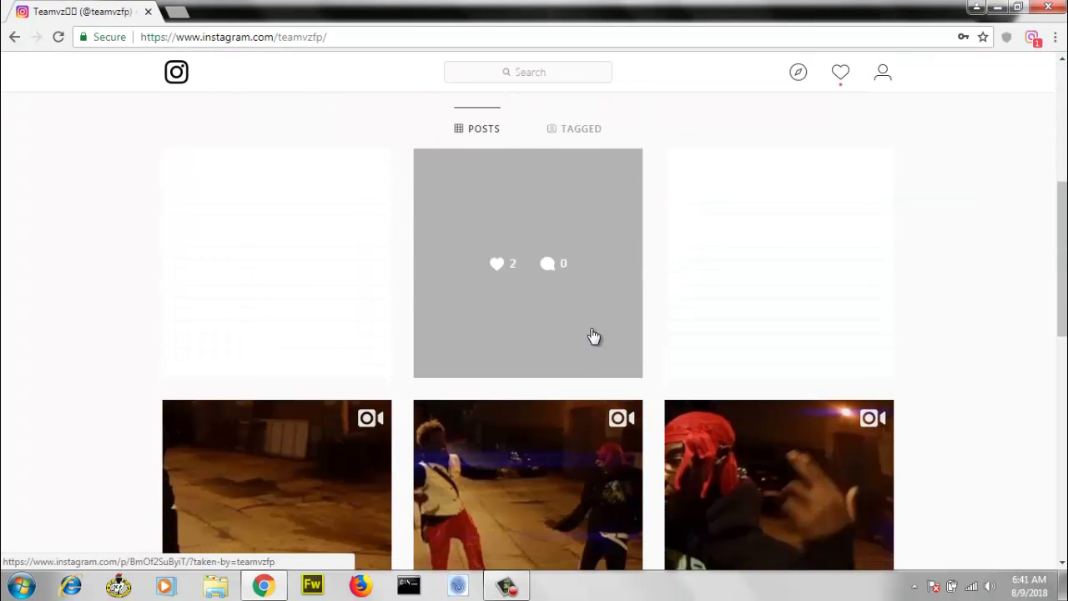
scroll(611, 315, up, 2)
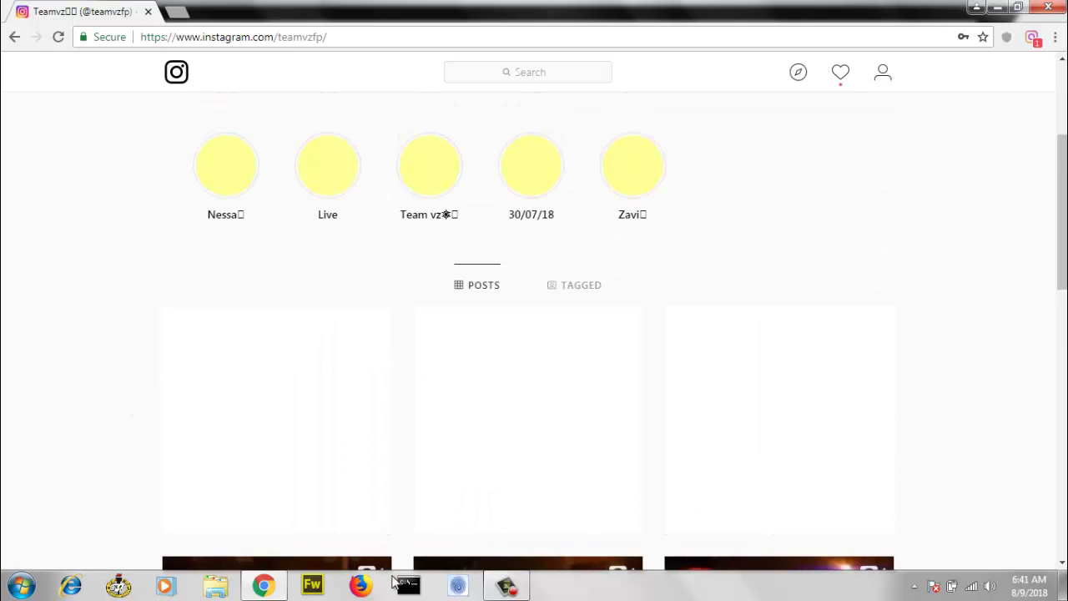
click(510, 591)
scroll(917, 345, up, 3)
scroll(736, 306, down, 3)
scroll(736, 306, down, 3)
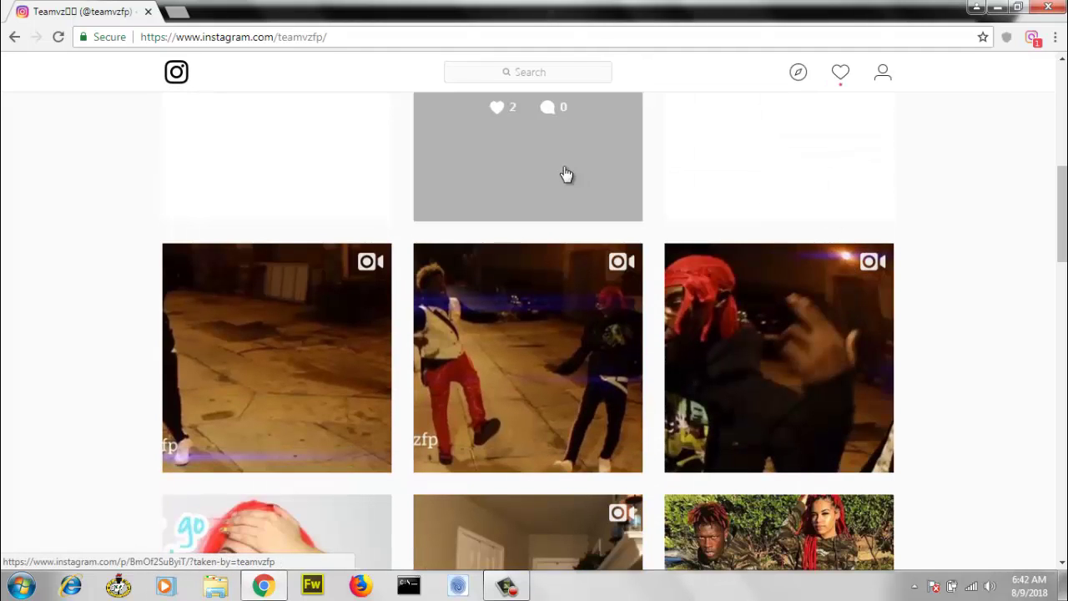
scroll(601, 399, down, 4)
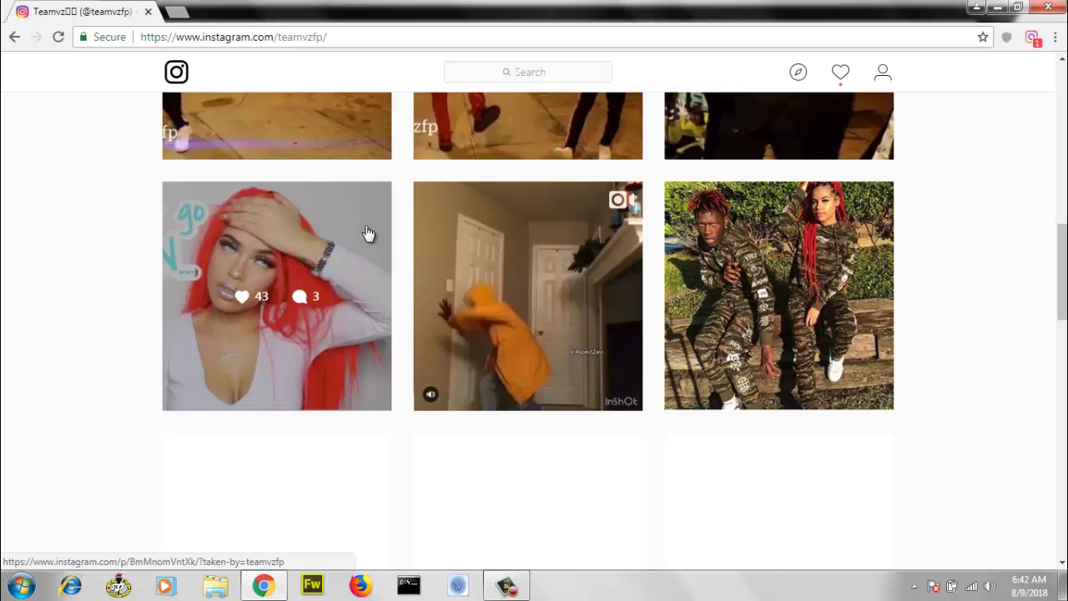
- Open the red-haired woman's post and strip '?taken-by=teamvzfp' from its address, then reload it
click(365, 224)
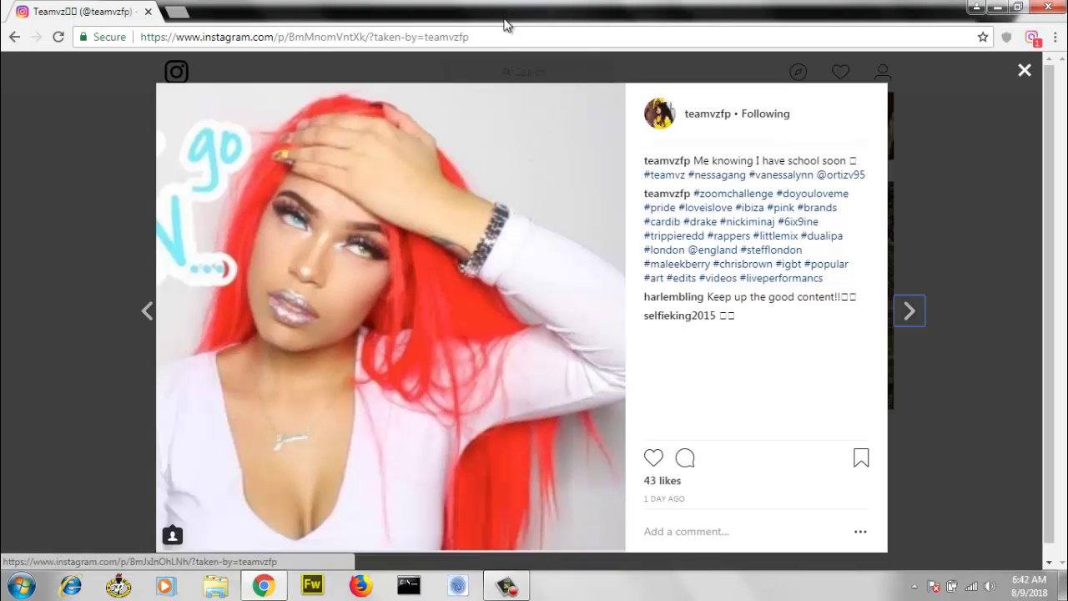
drag(509, 32, 370, 50)
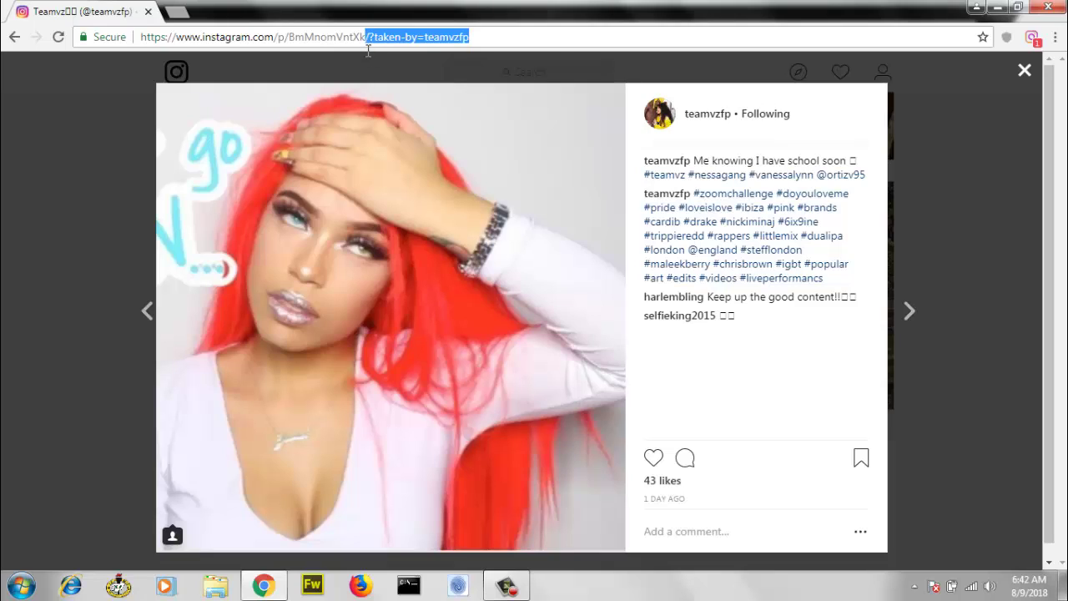
drag(367, 56, 360, 27)
click(471, 38)
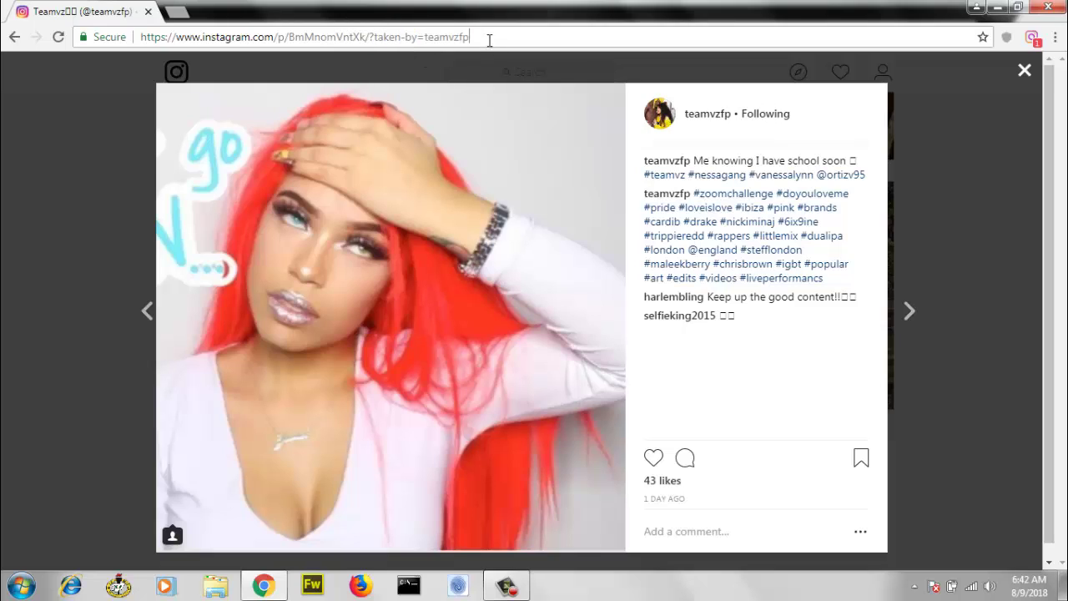
double_click(471, 38)
drag(423, 42, 365, 44)
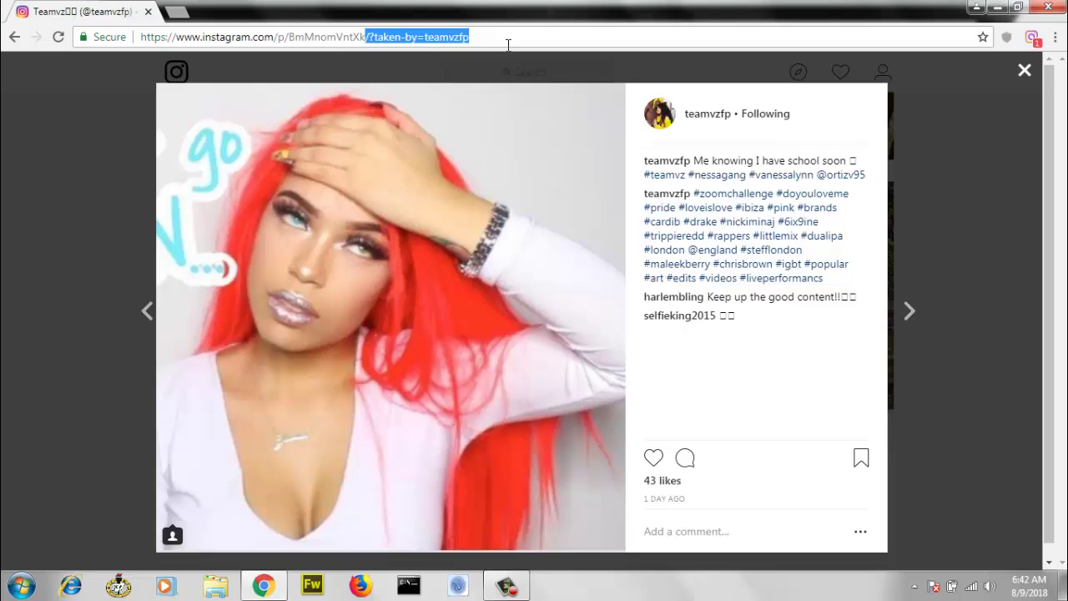
key(BackSpace)
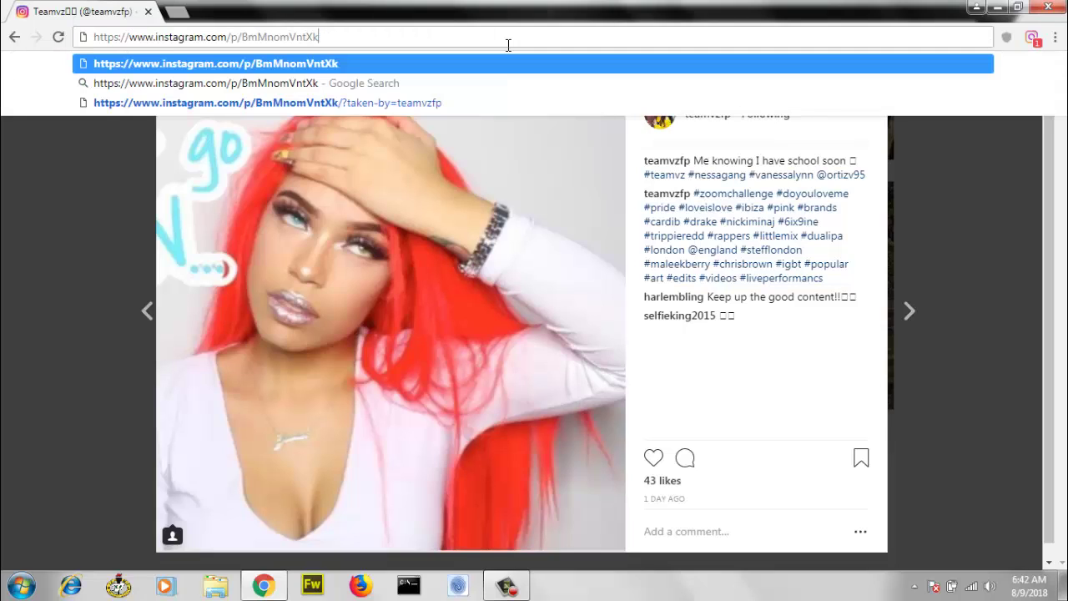
key(Return)
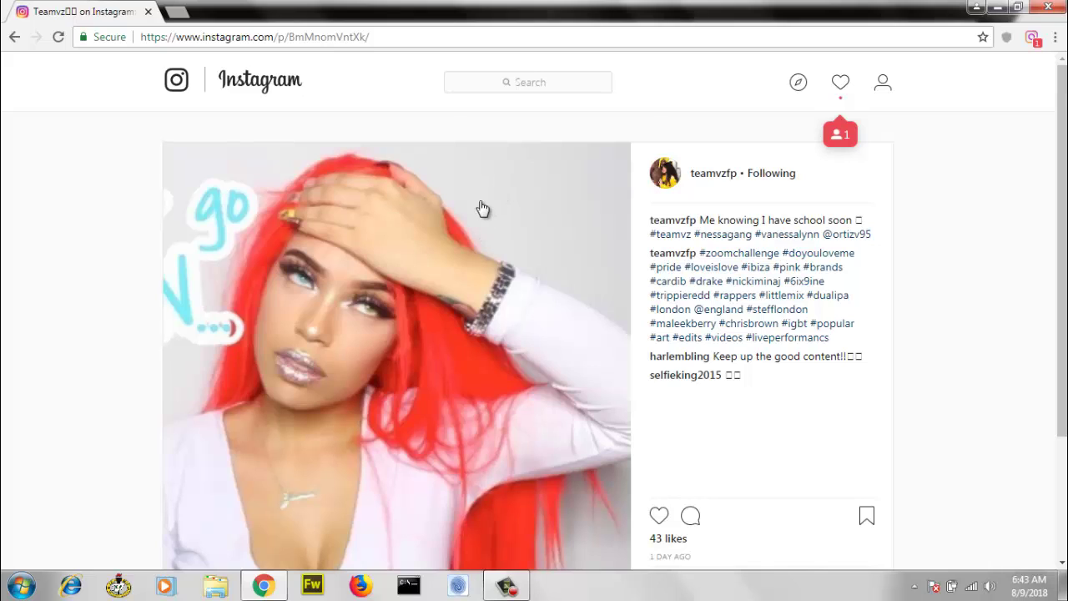
- Inspect the post image in developer tools and turn off the device toolbar
right_click(440, 252)
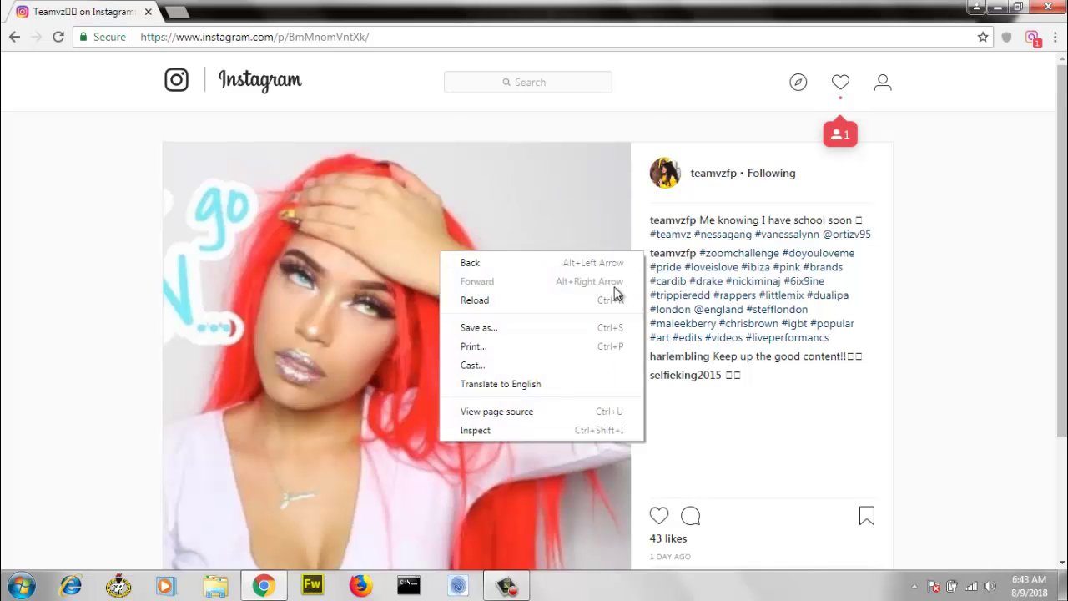
click(486, 431)
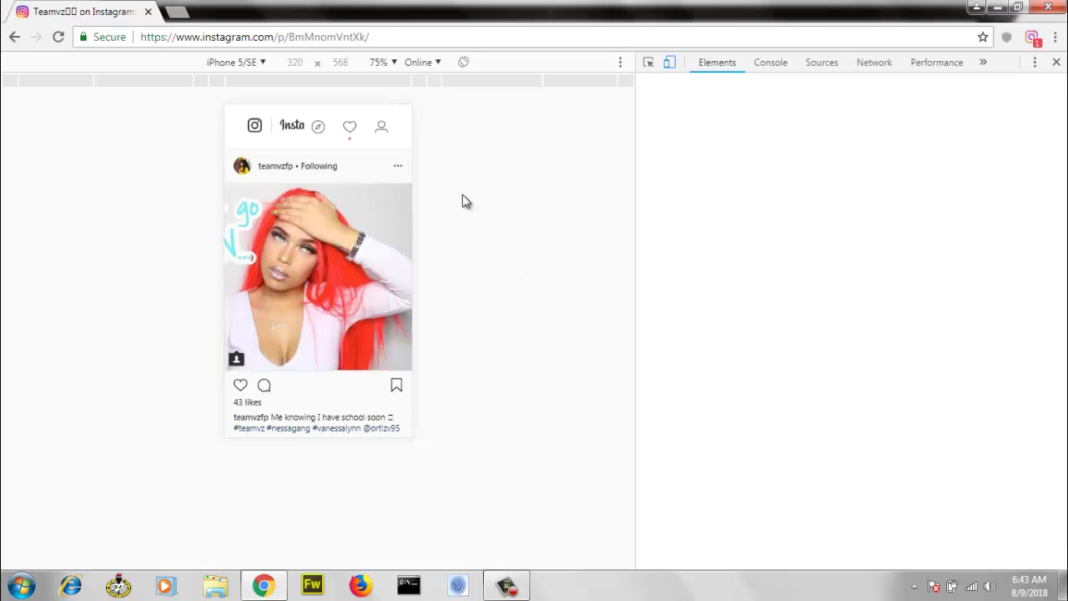
click(668, 65)
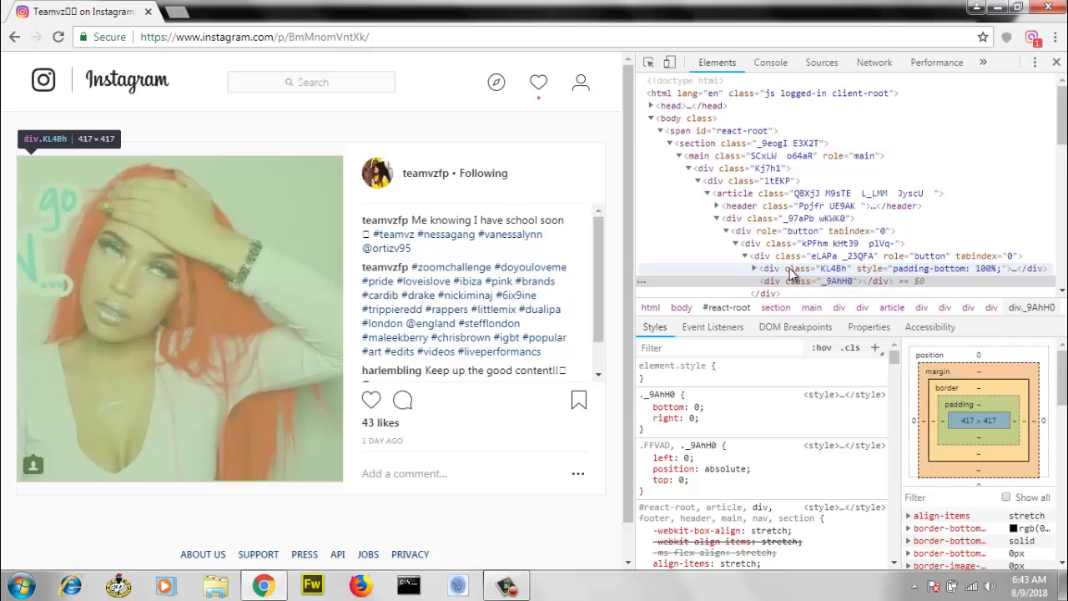
- Copy the img.FFVAD src address inside div.KL4Bh and paste it into a new tab
click(790, 271)
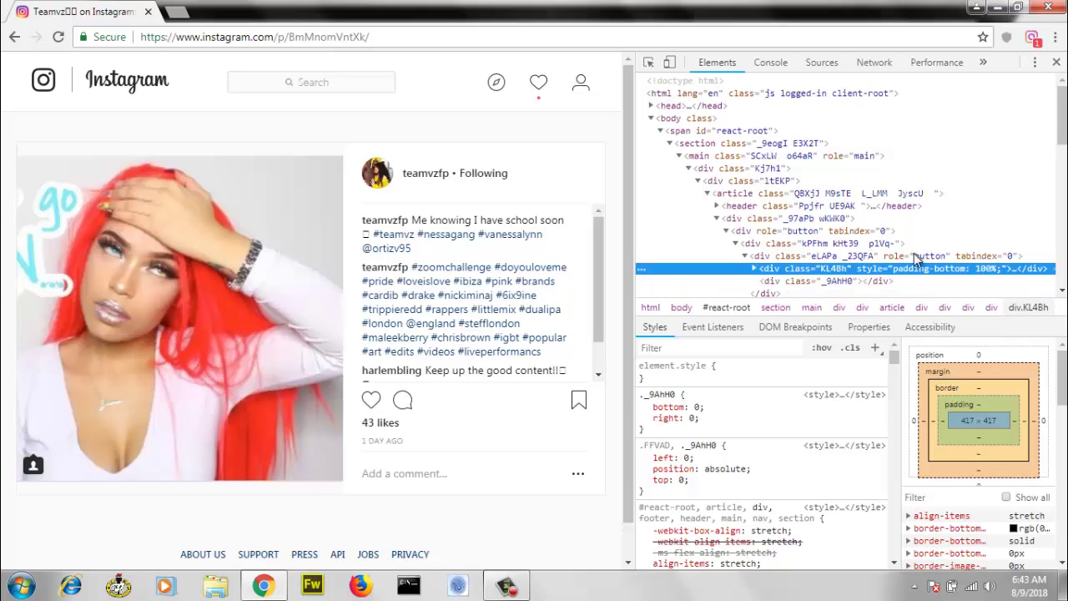
click(753, 269)
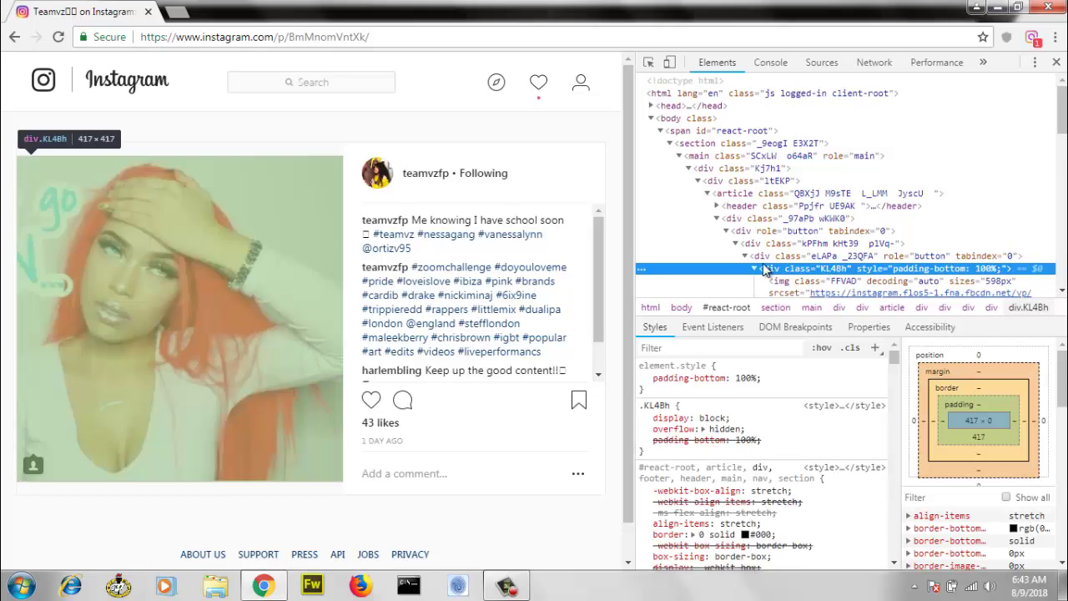
scroll(835, 250, down, 2)
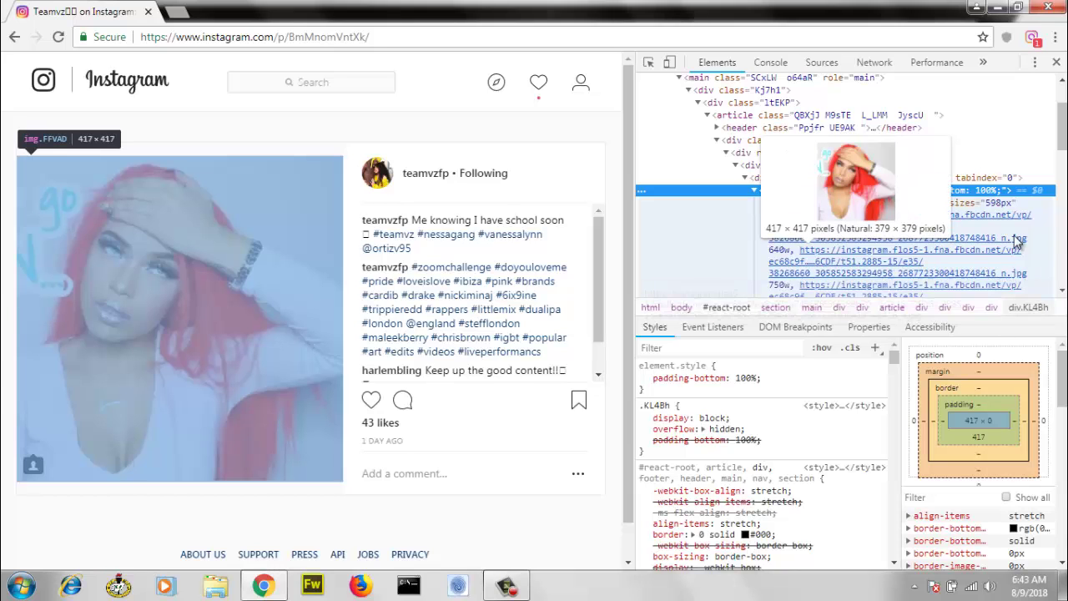
scroll(808, 203, down, 2)
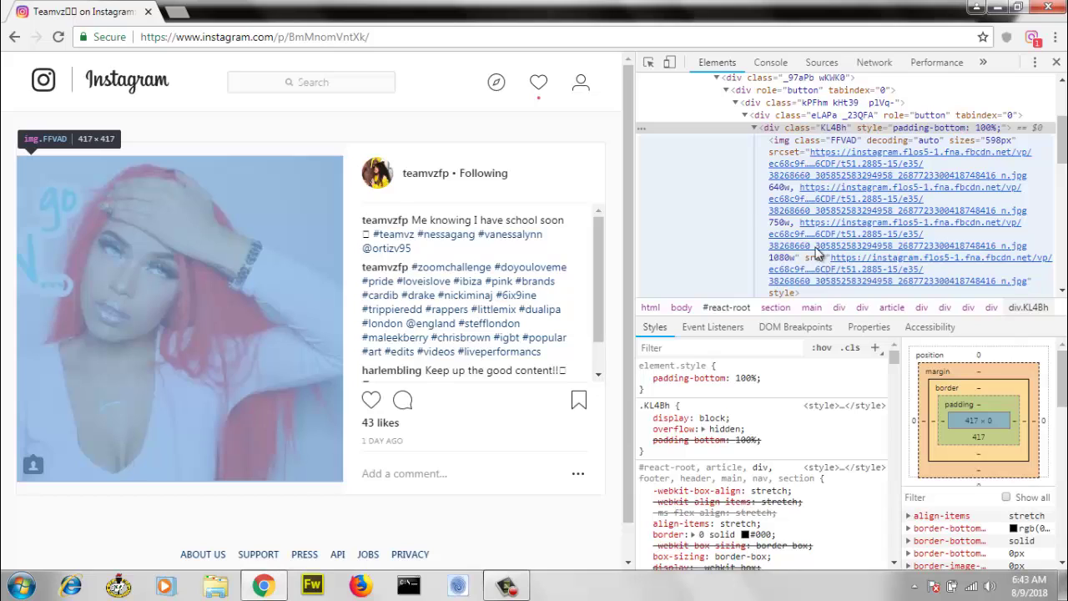
click(846, 262)
double_click(846, 262)
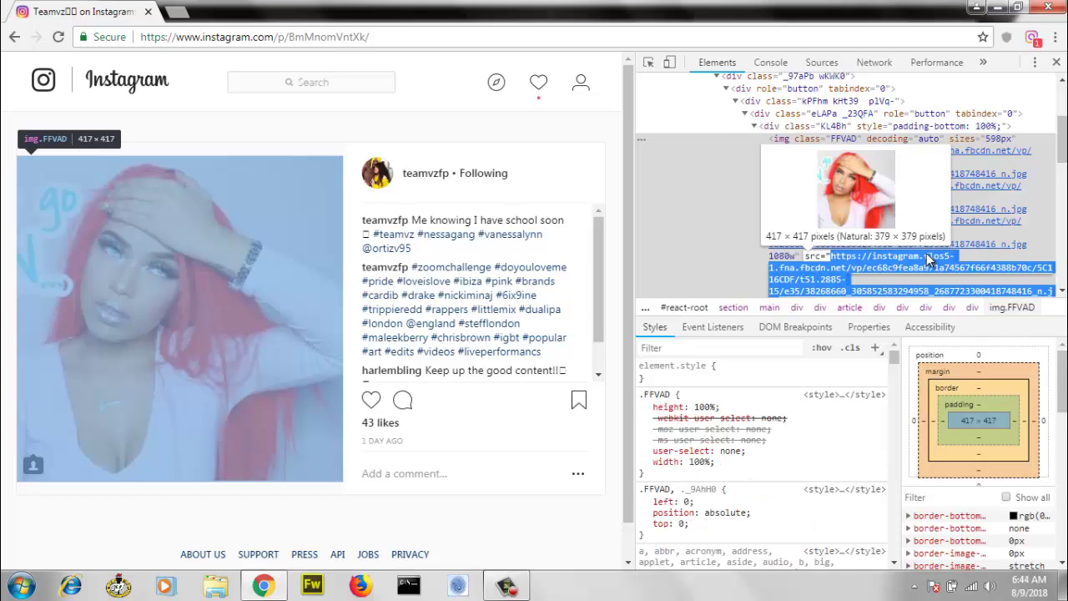
click(176, 12)
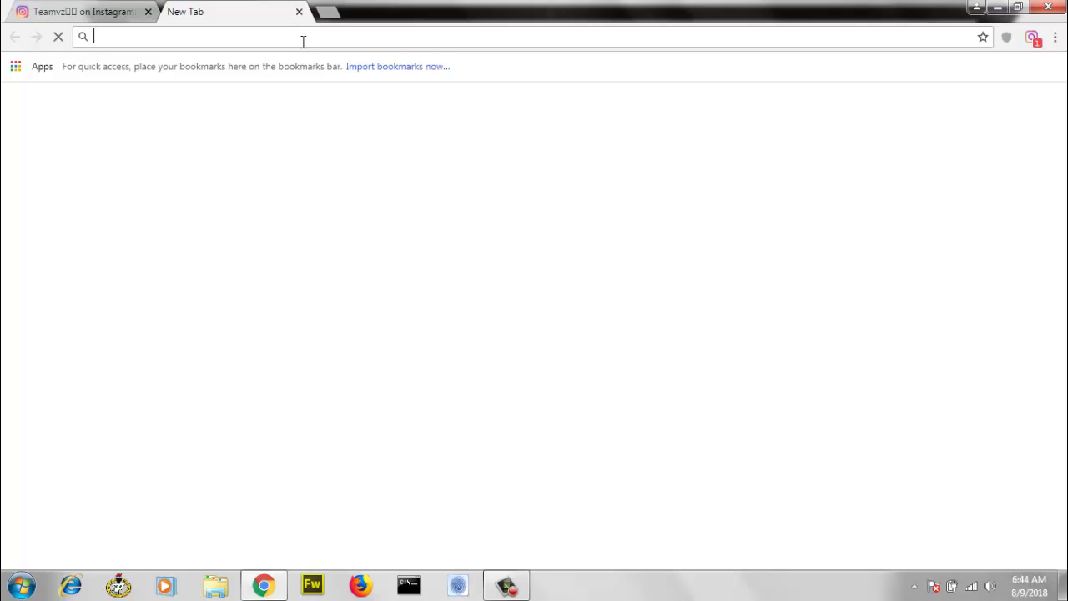
key(ctrl+v)
- Load the standalone image and save it as a JPEG to the Desktop
key(Return)
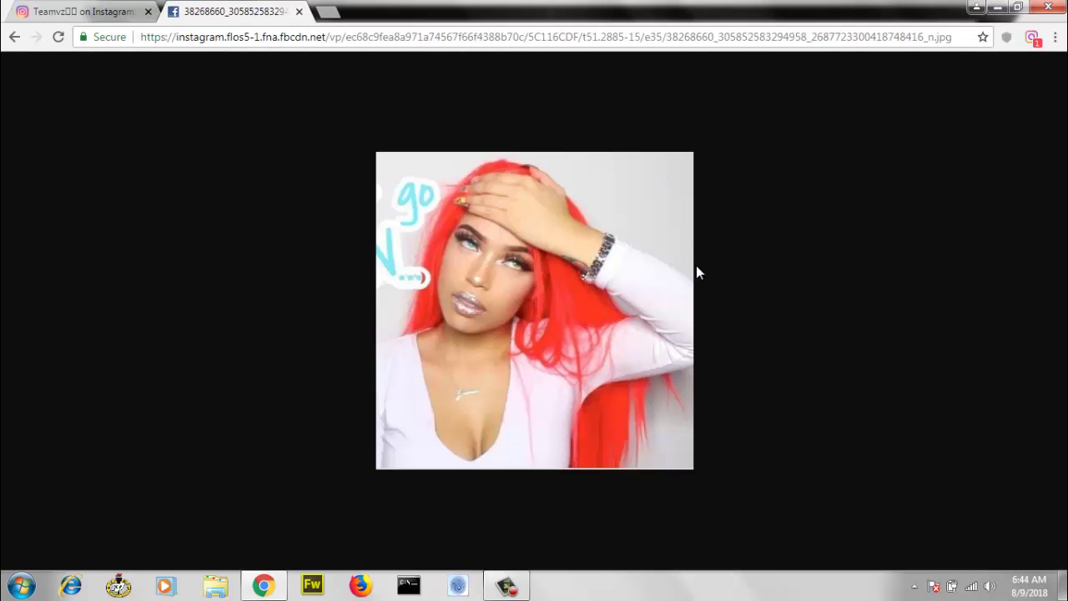
right_click(574, 266)
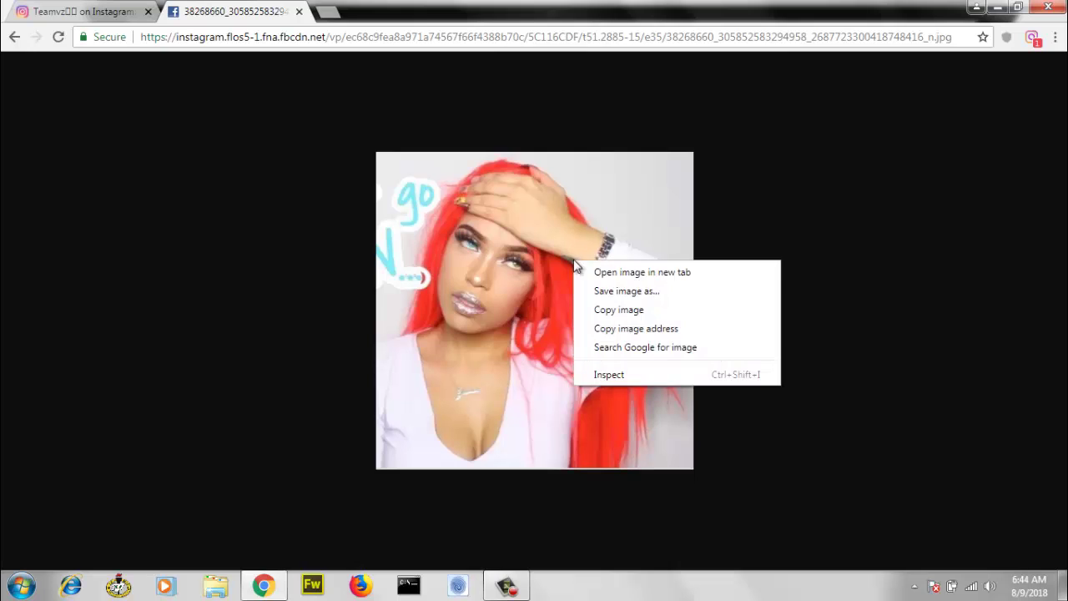
click(660, 292)
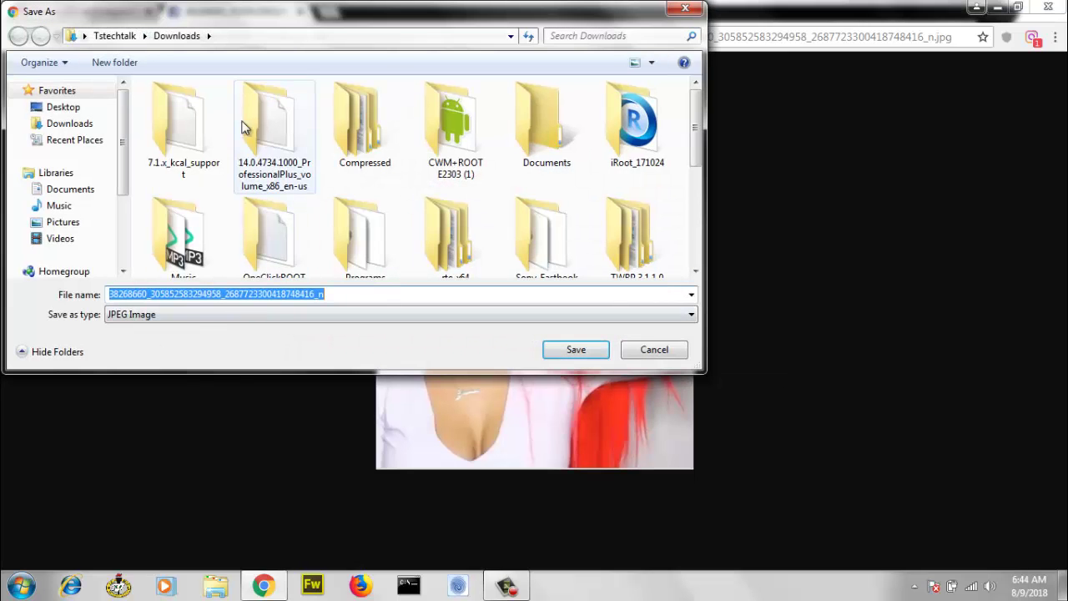
click(80, 107)
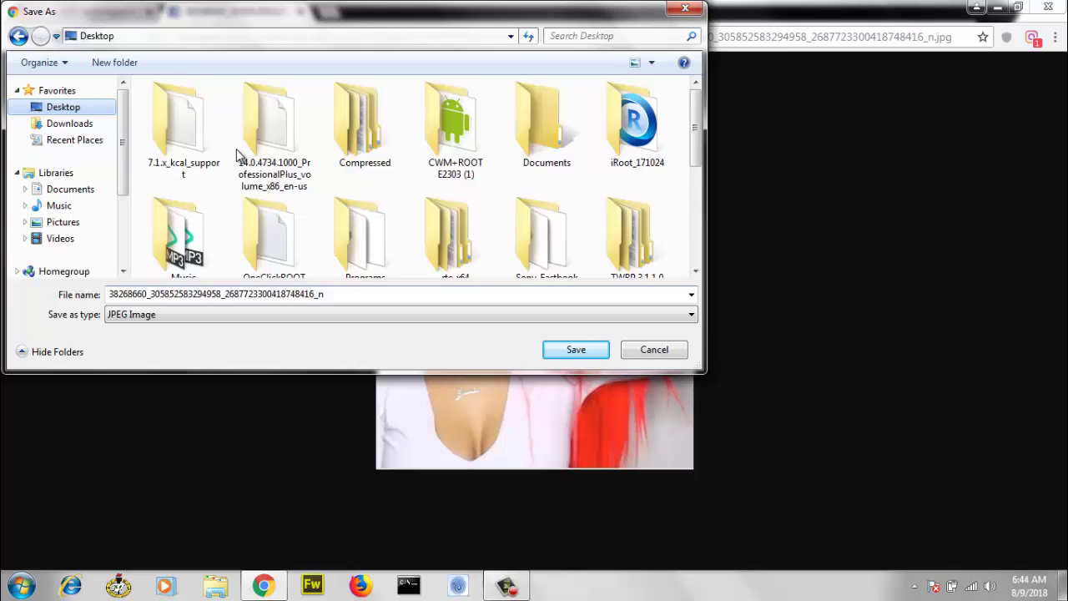
click(567, 350)
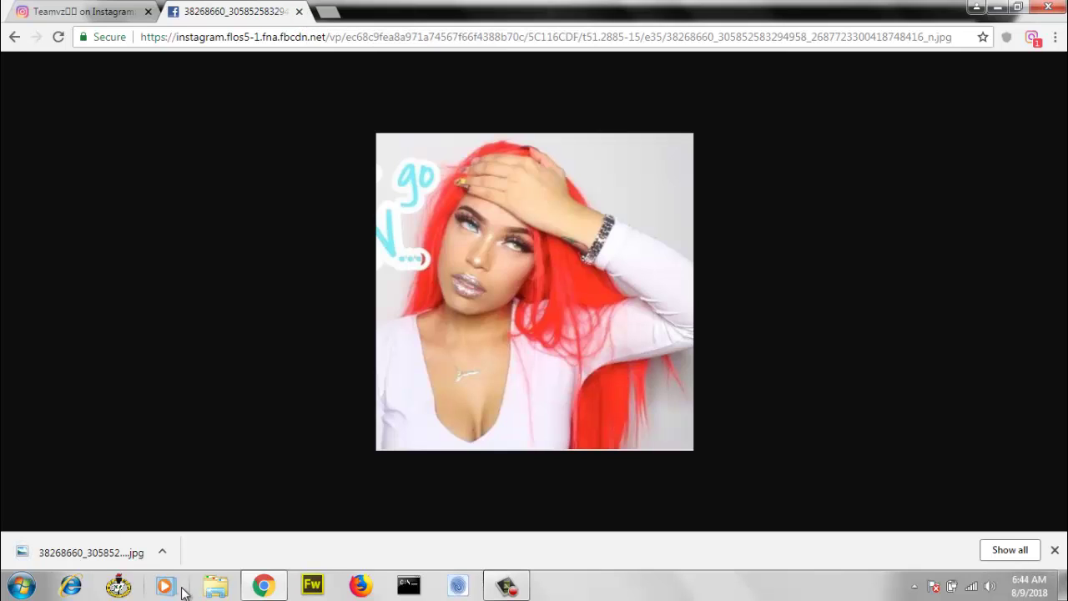
- Show the downloaded JPG in Explorer and preview it in Windows Photo Viewer
click(162, 551)
click(242, 501)
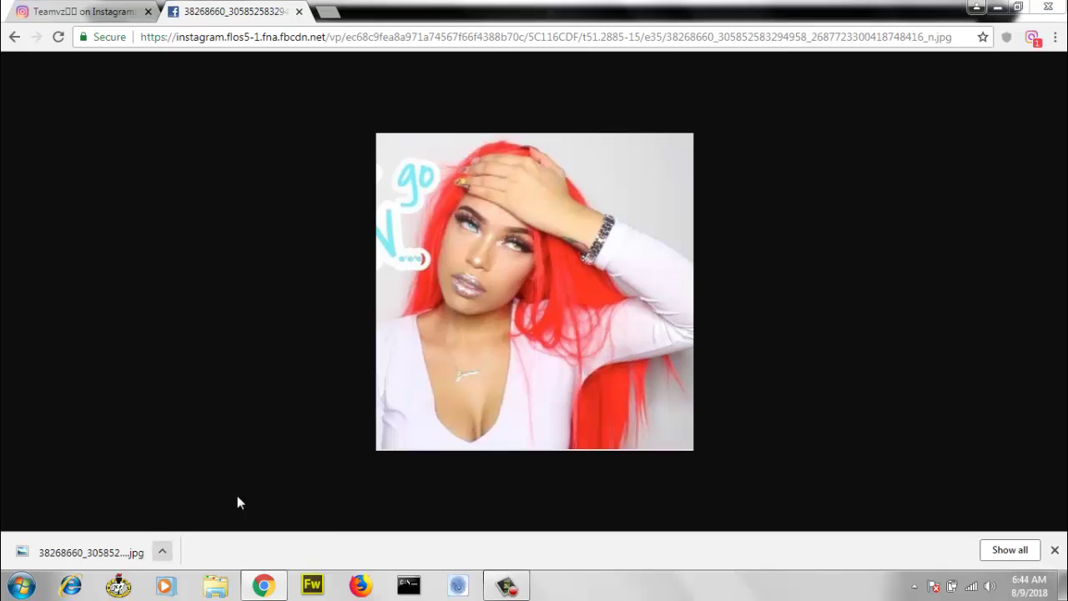
right_click(292, 181)
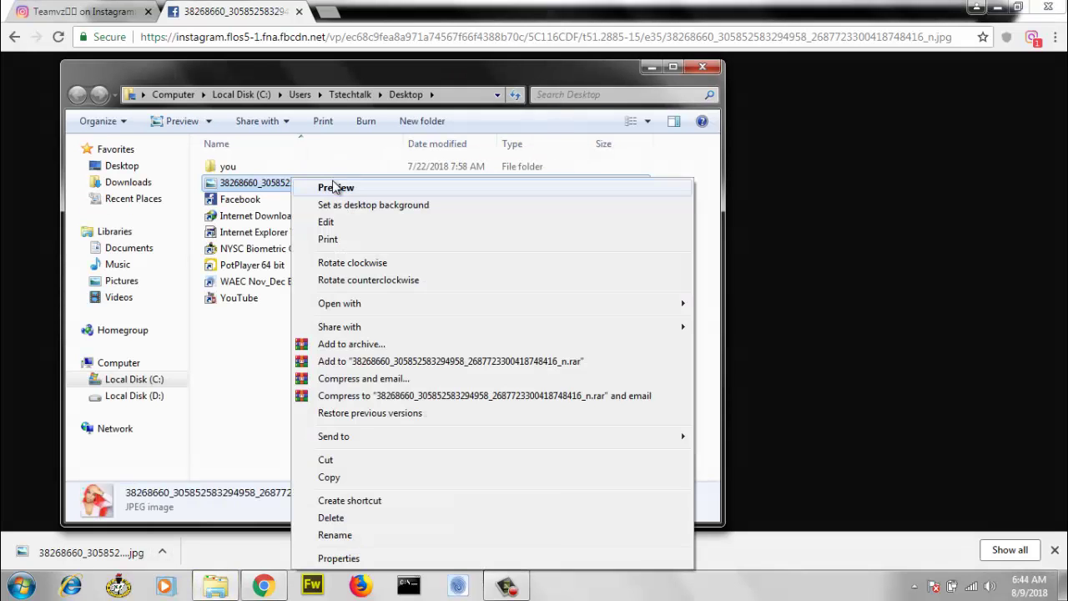
click(336, 187)
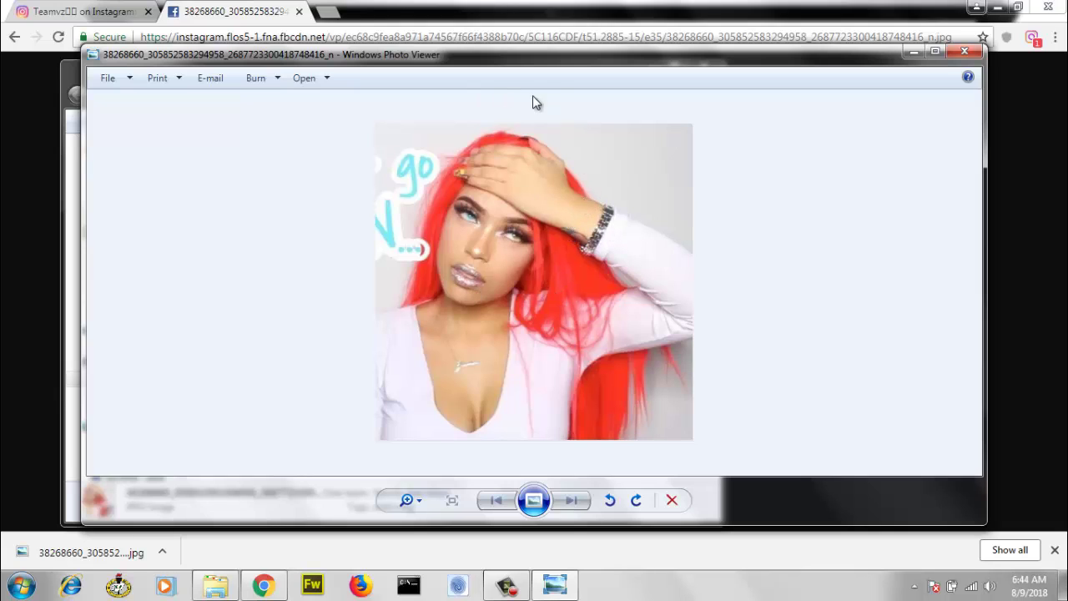
click(392, 7)
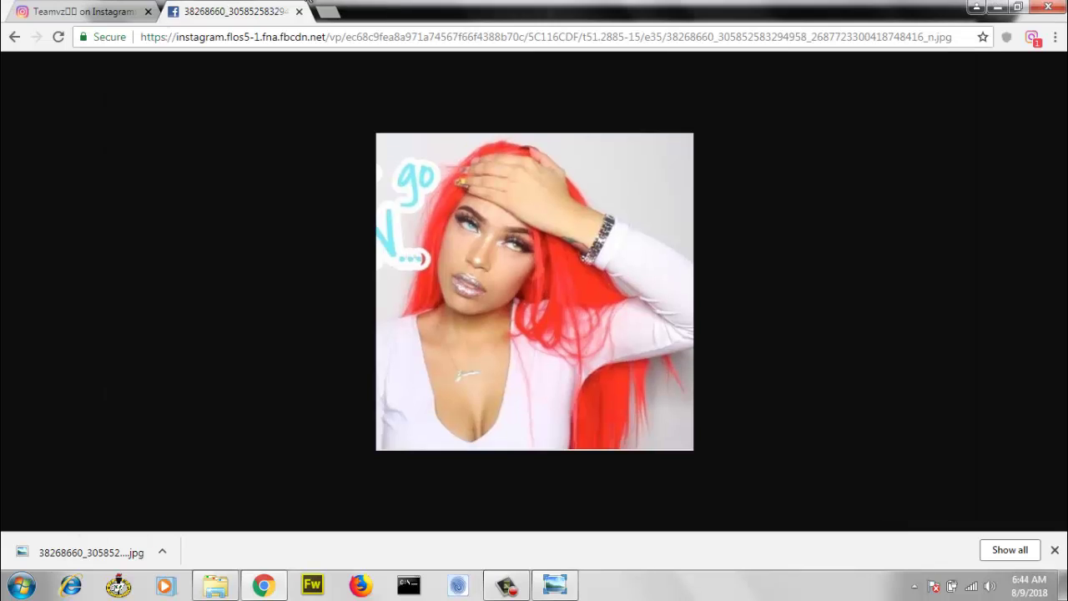
- Return to the Instagram tab, close the developer tools and the extra tab
click(75, 12)
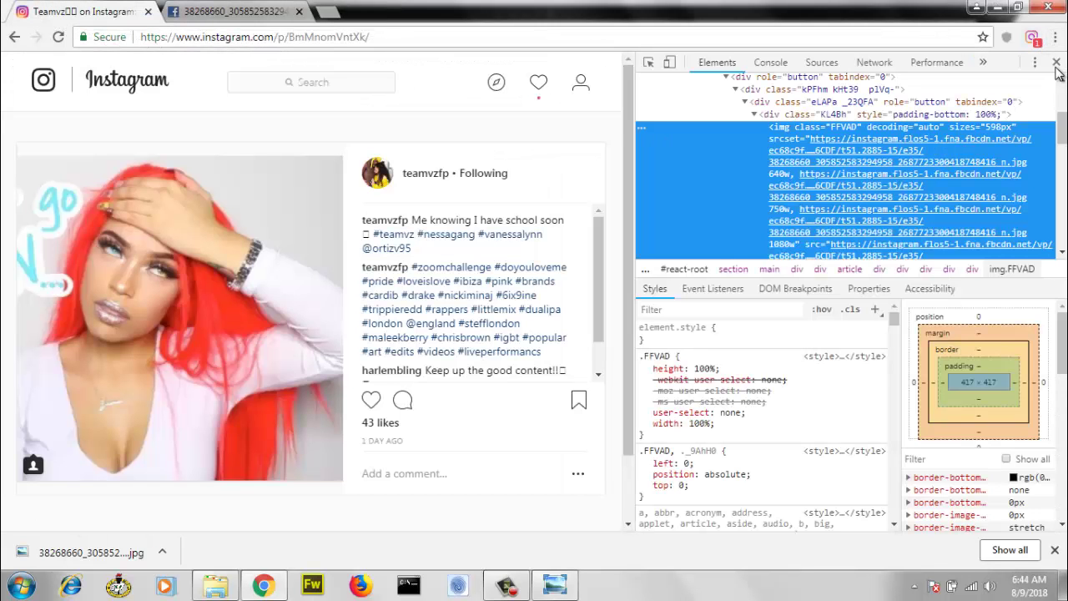
click(154, 89)
key(F12)
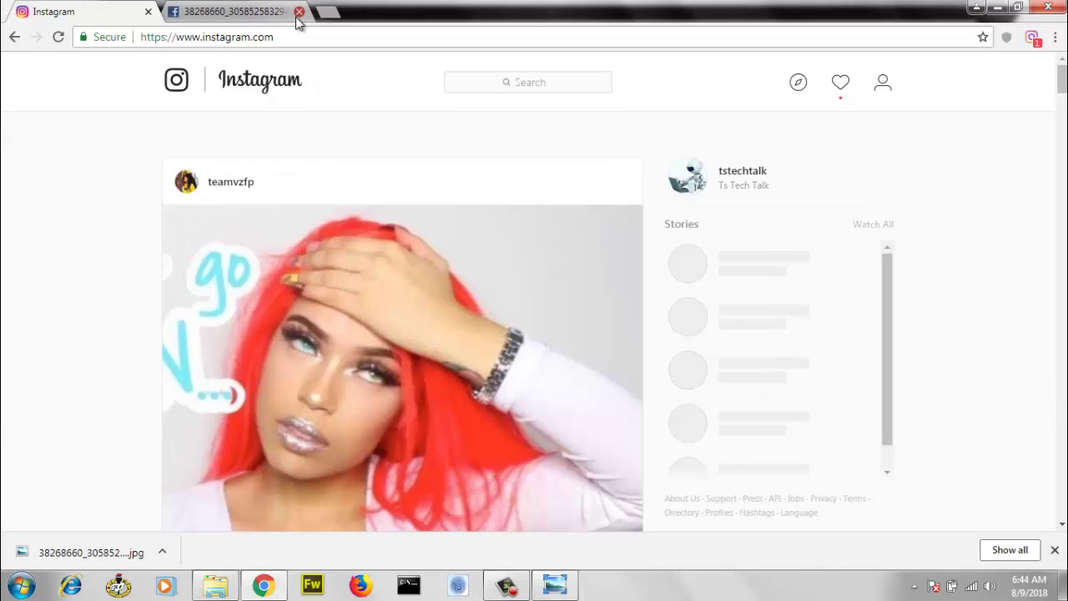
click(299, 12)
- Scroll the feed to mtnbikeworld, open that profile and its mountain bike post
scroll(420, 266, down, 3)
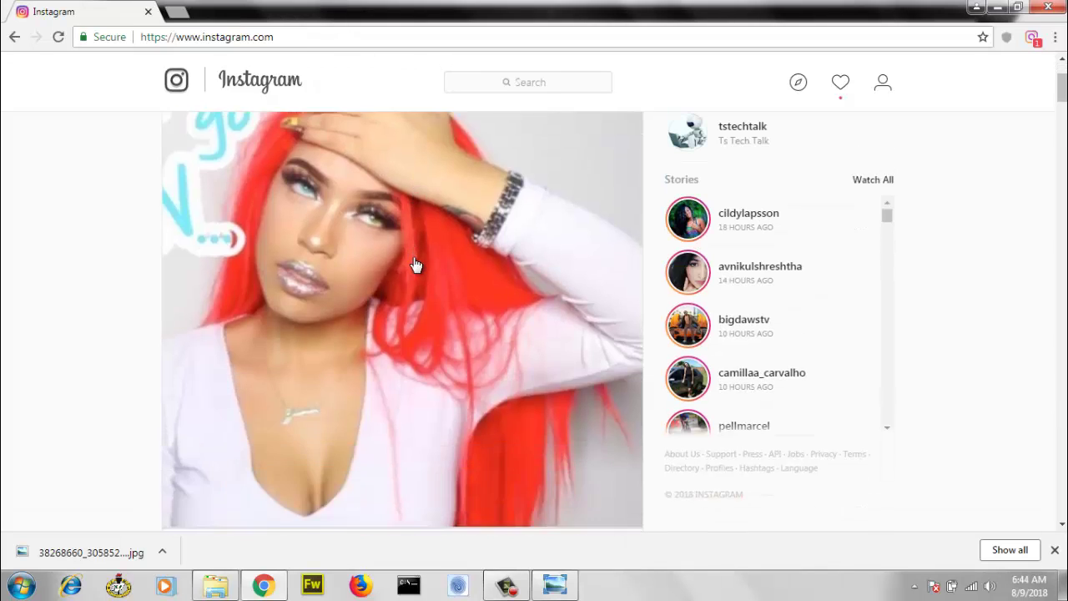
scroll(421, 266, down, 4)
scroll(420, 267, down, 3)
scroll(421, 266, down, 4)
scroll(420, 260, down, 3)
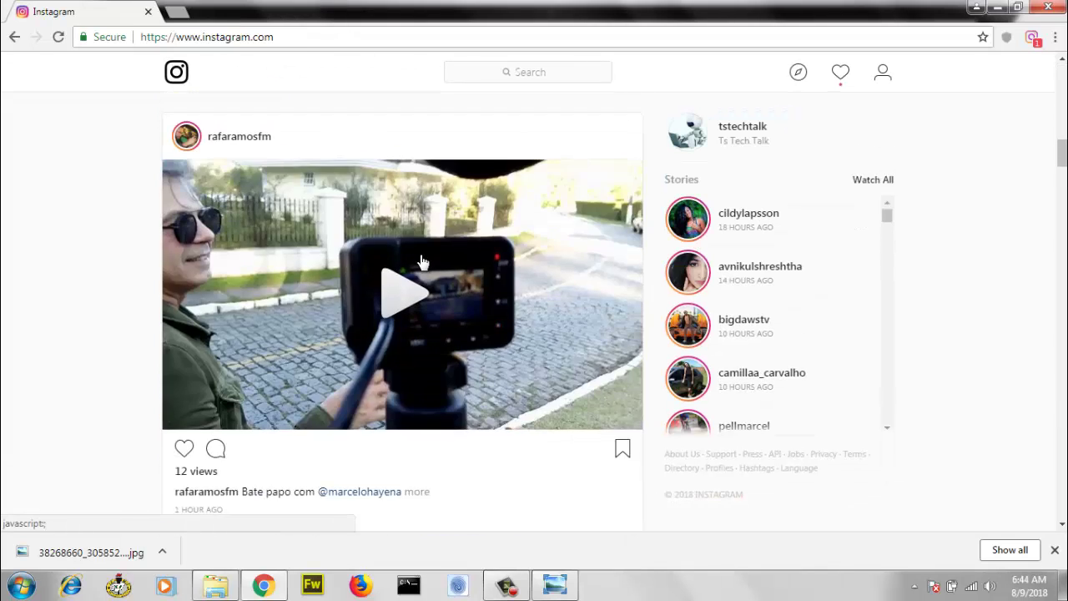
scroll(430, 256, down, 4)
scroll(429, 254, down, 3)
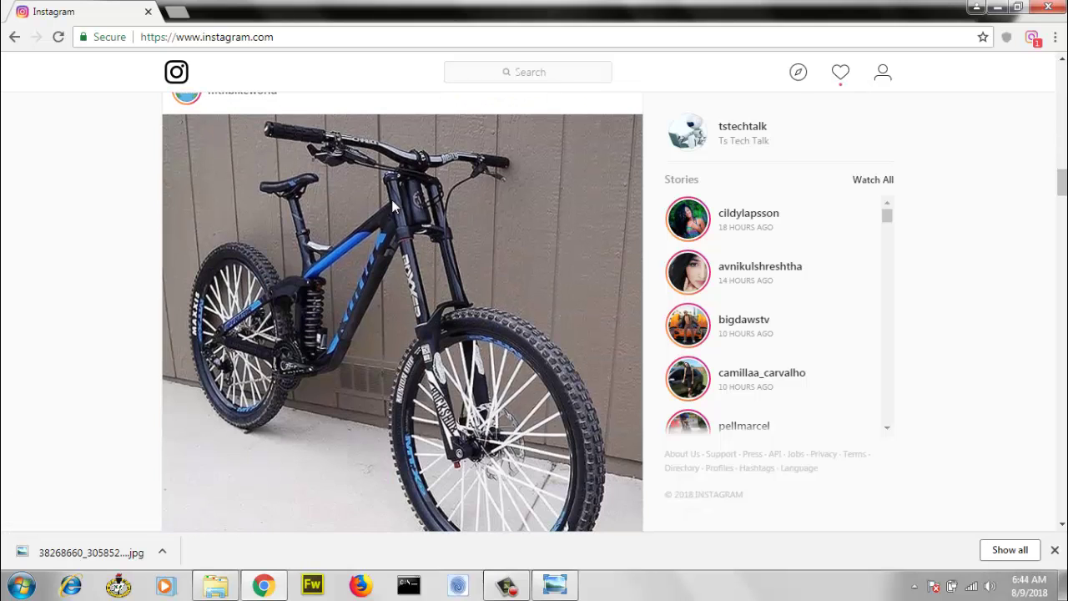
scroll(351, 150, up, 1)
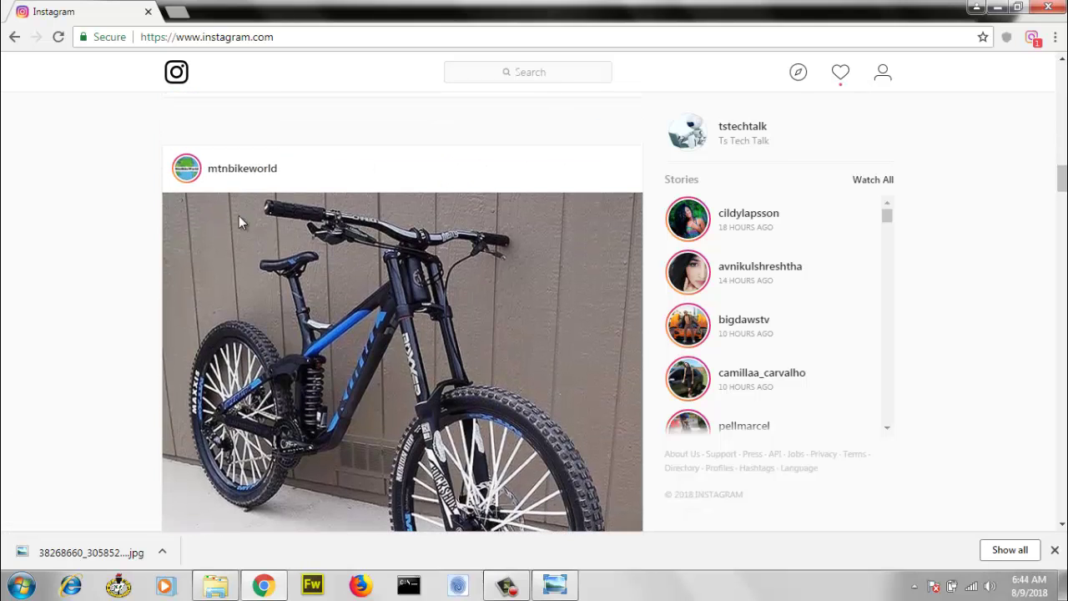
click(275, 171)
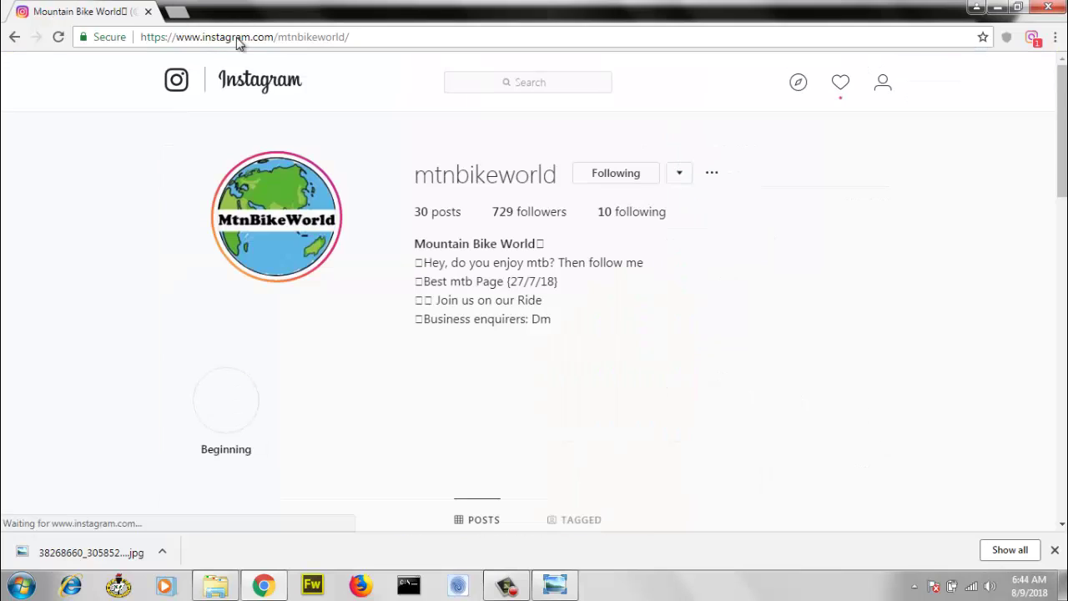
scroll(460, 309, down, 3)
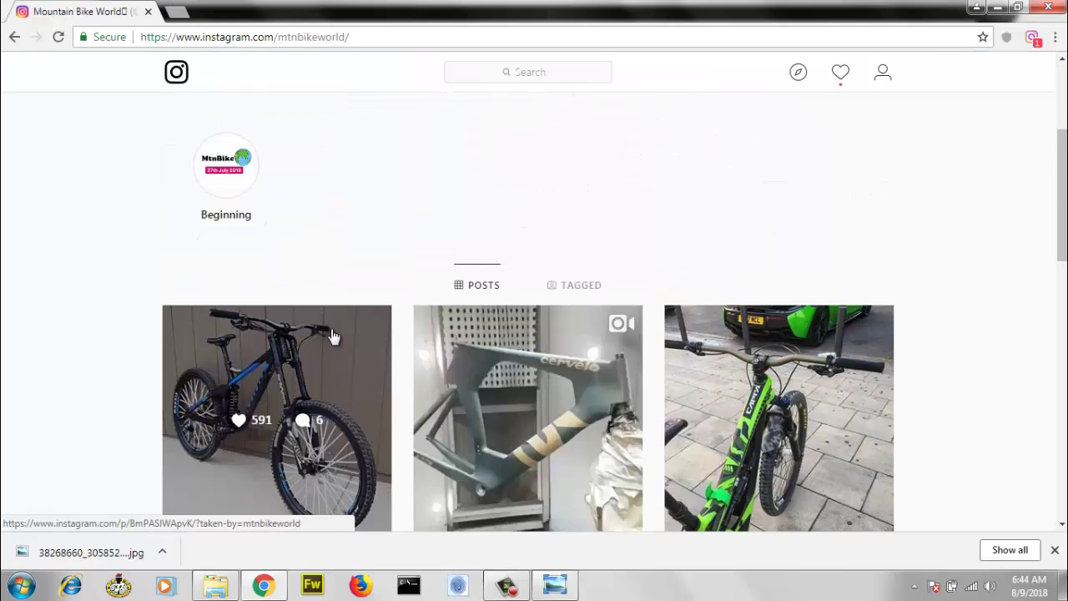
click(305, 347)
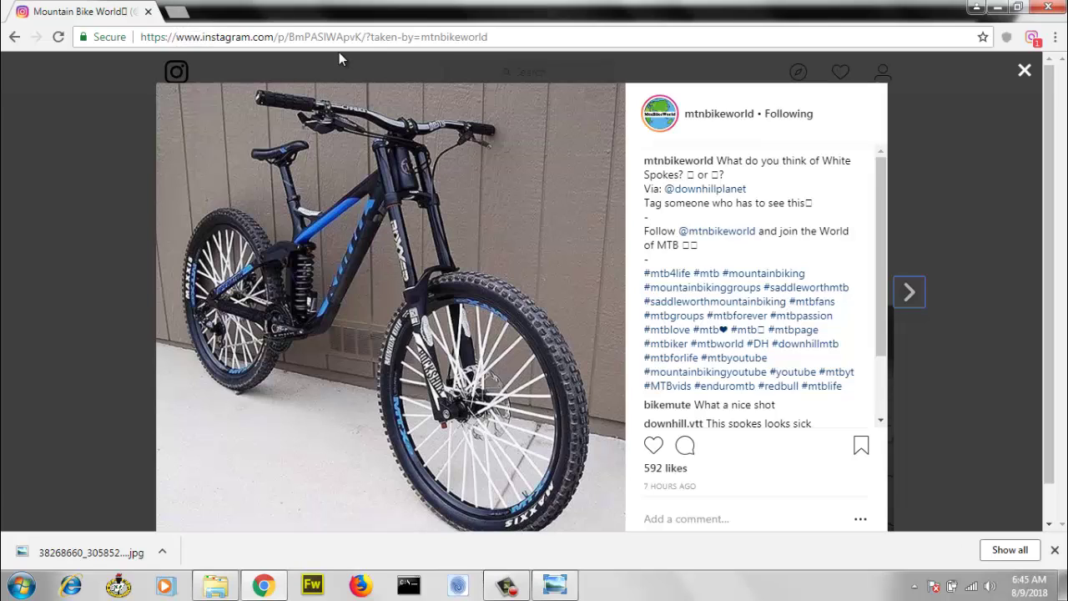
- Load dinsta.com in a new tab and select the bike post's URL in the Instagram tab
click(185, 14)
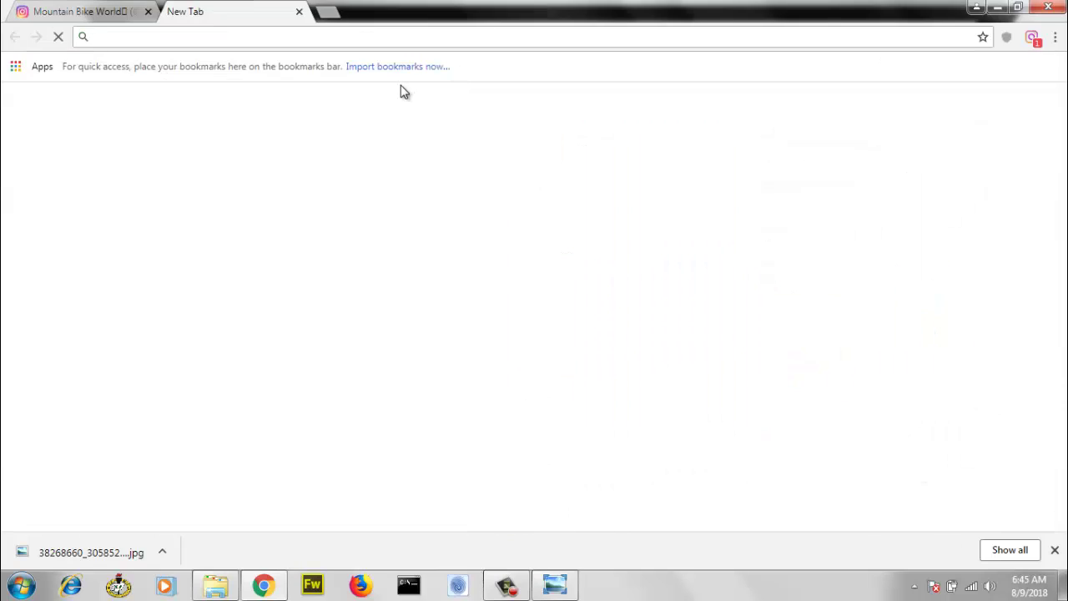
text(d)
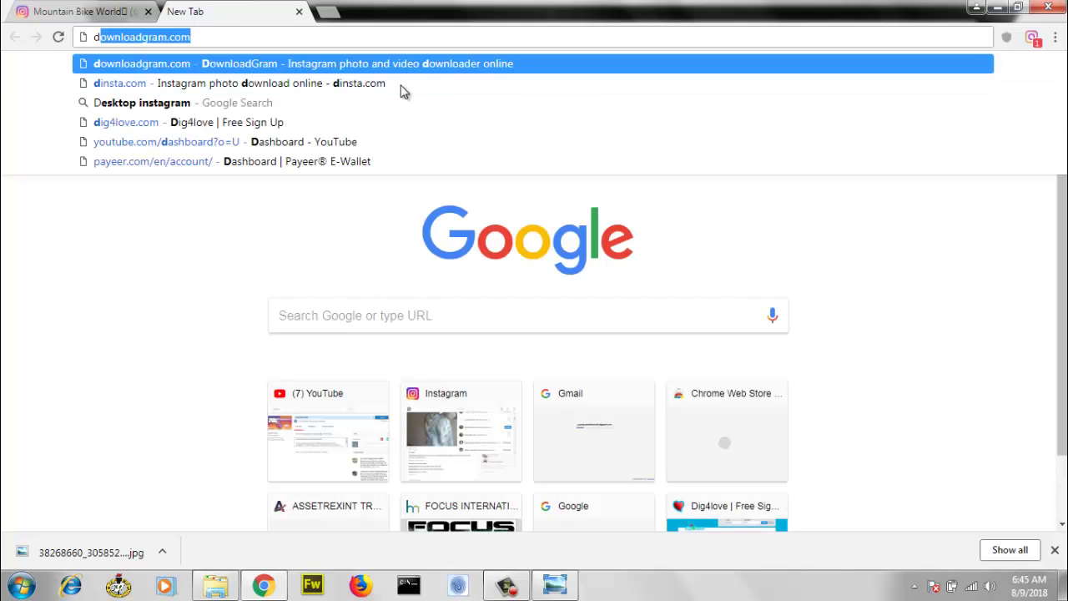
text(insta.com)
key(Return)
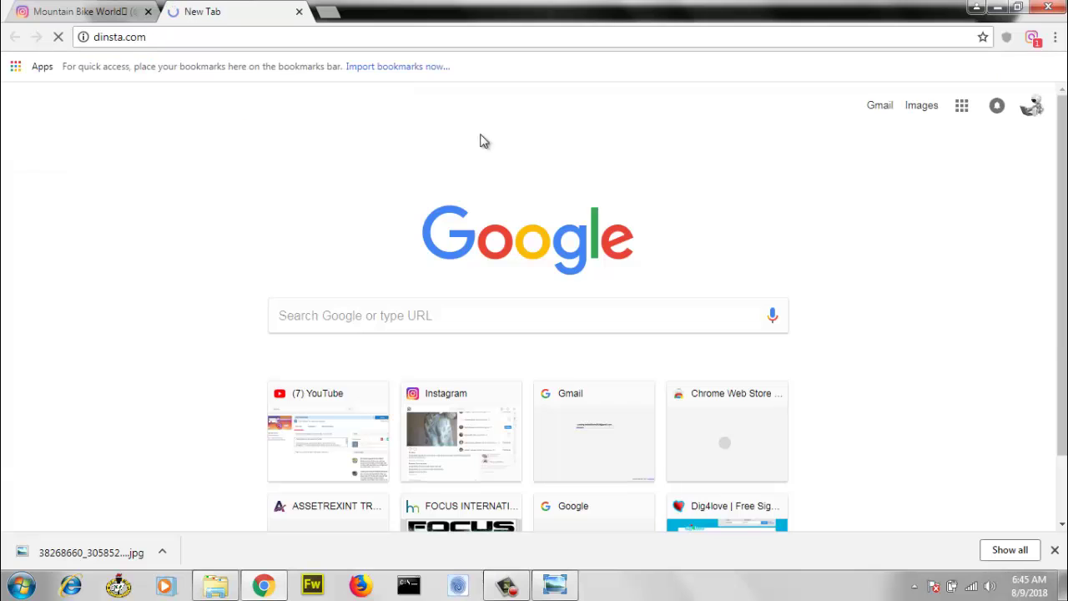
click(99, 12)
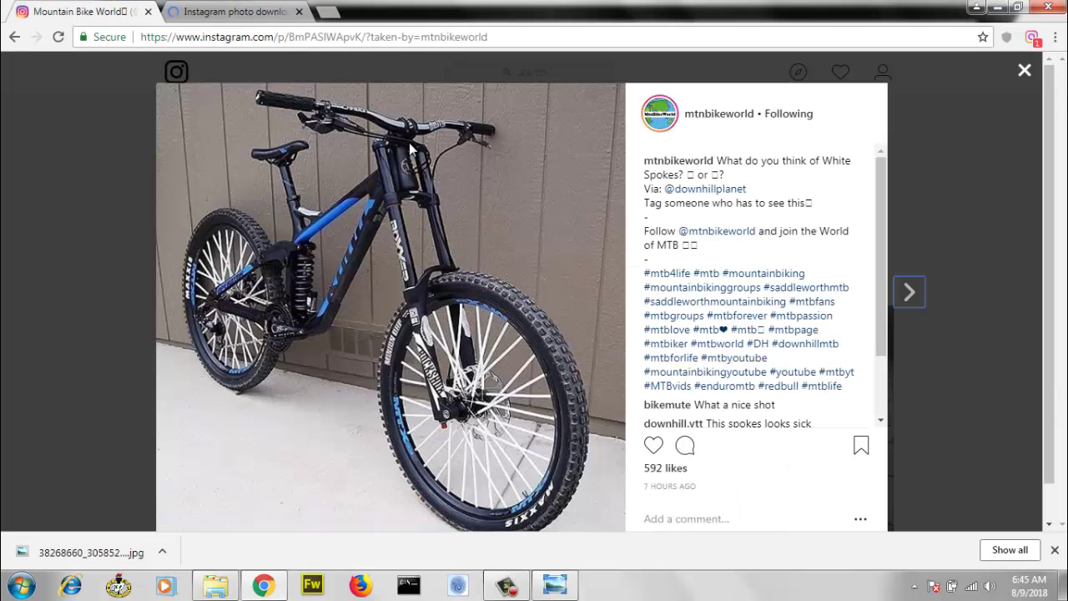
click(352, 38)
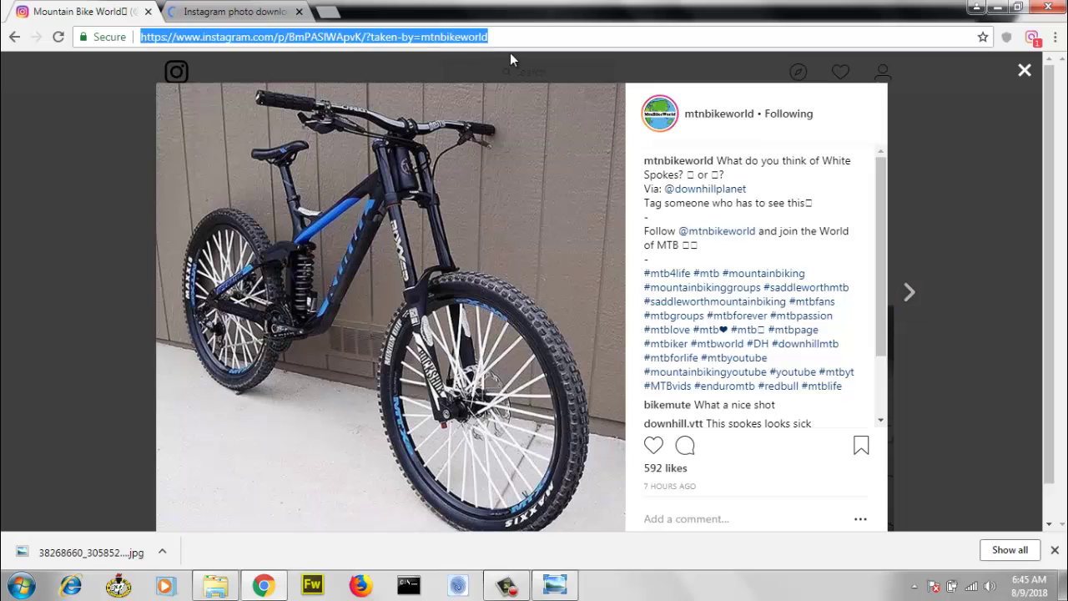
- Paste the bike post URL into Dinsta, fetch the photo and download it
click(250, 10)
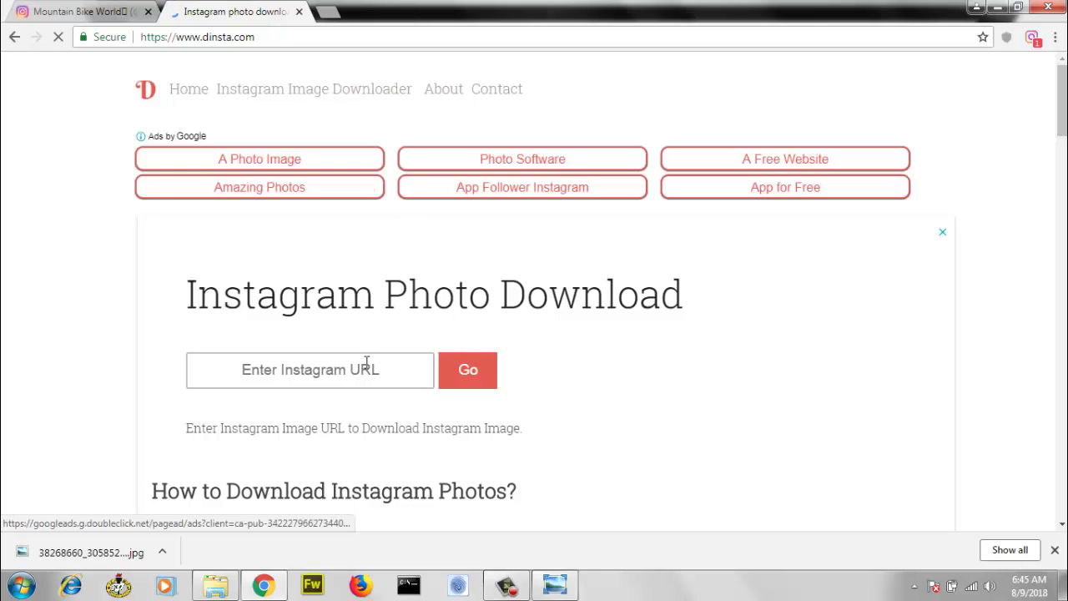
click(335, 373)
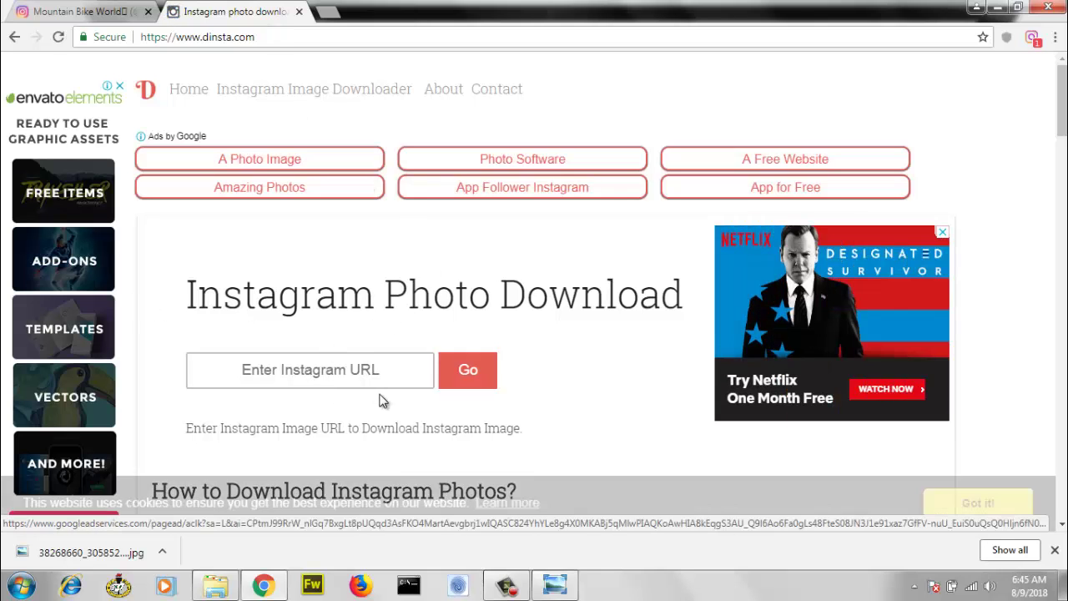
key(ctrl+v)
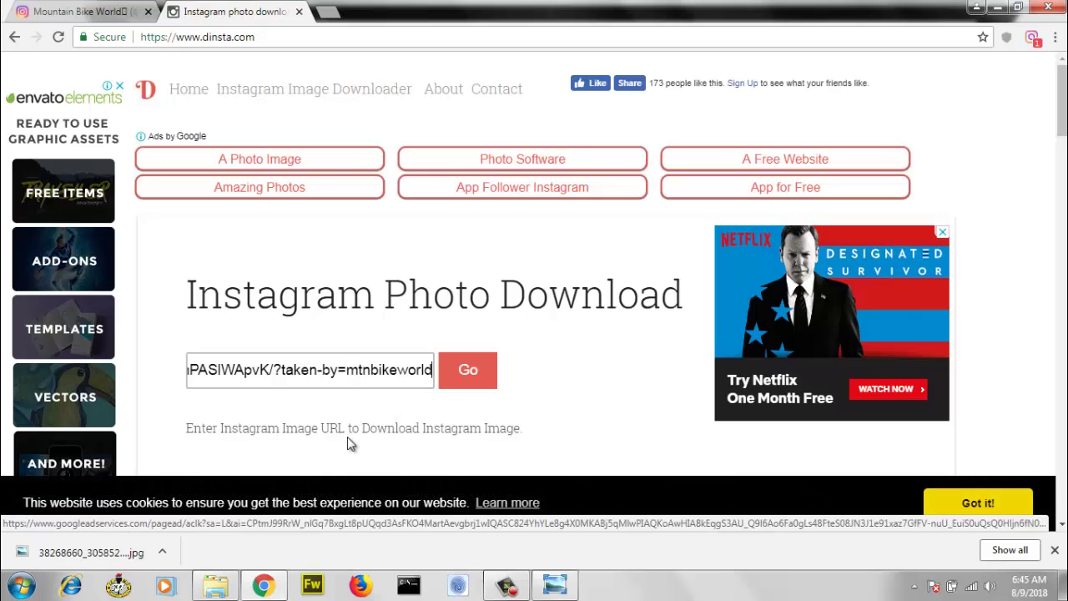
click(482, 372)
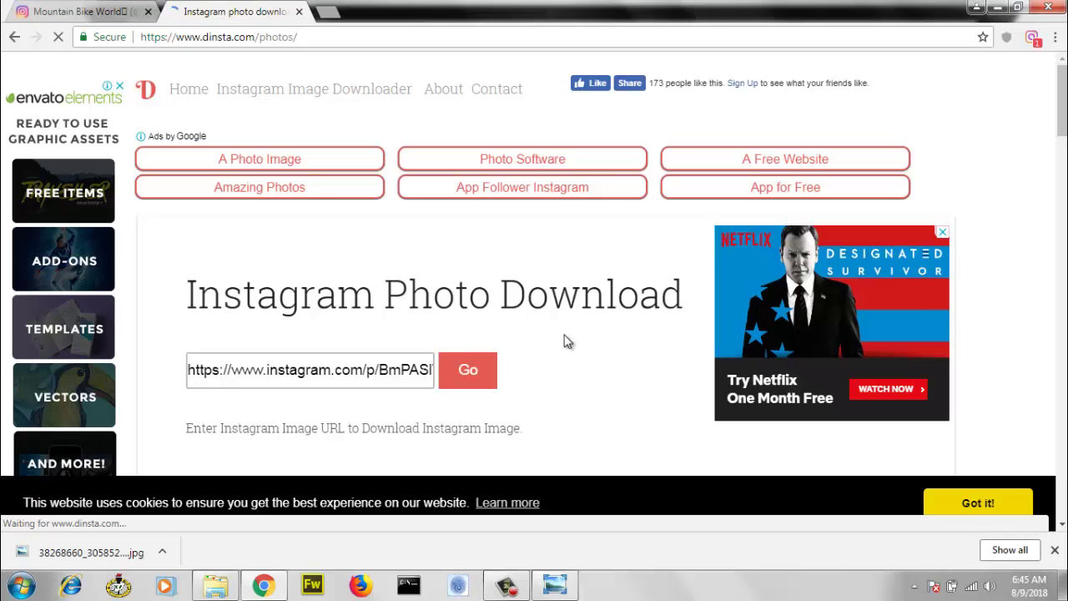
scroll(498, 372, down, 2)
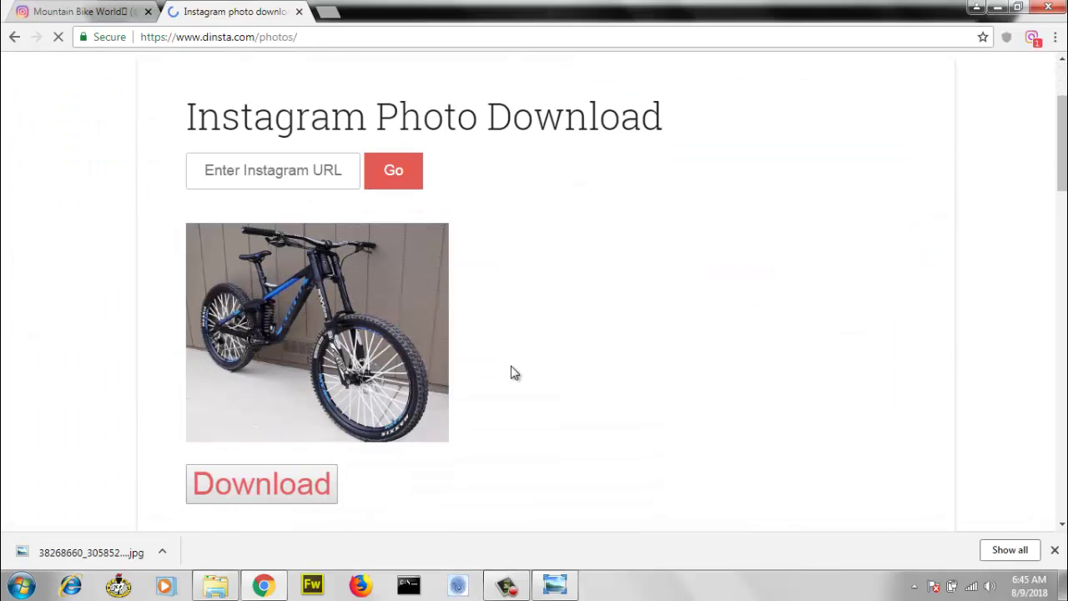
click(285, 485)
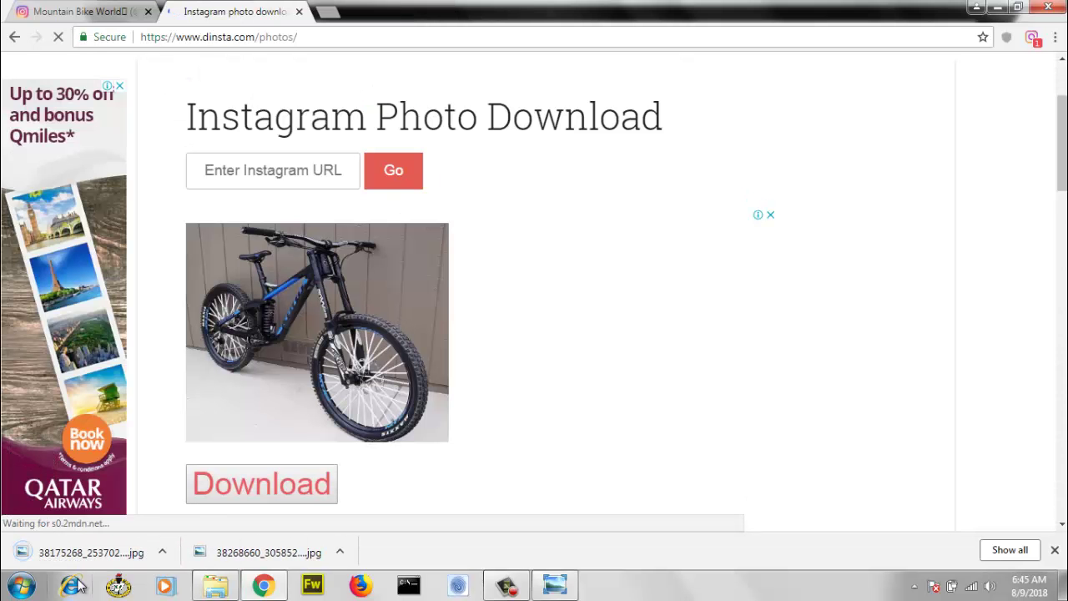
- Locate the downloaded bike JPEG in the Downloads folder and view it maximized in Windows Photo Viewer
click(164, 552)
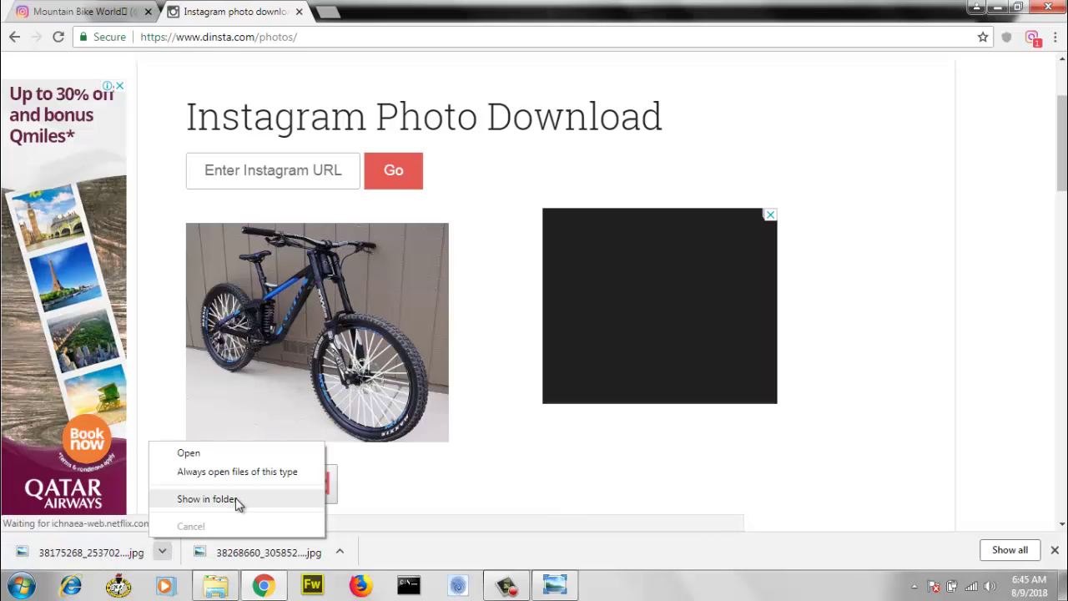
click(235, 497)
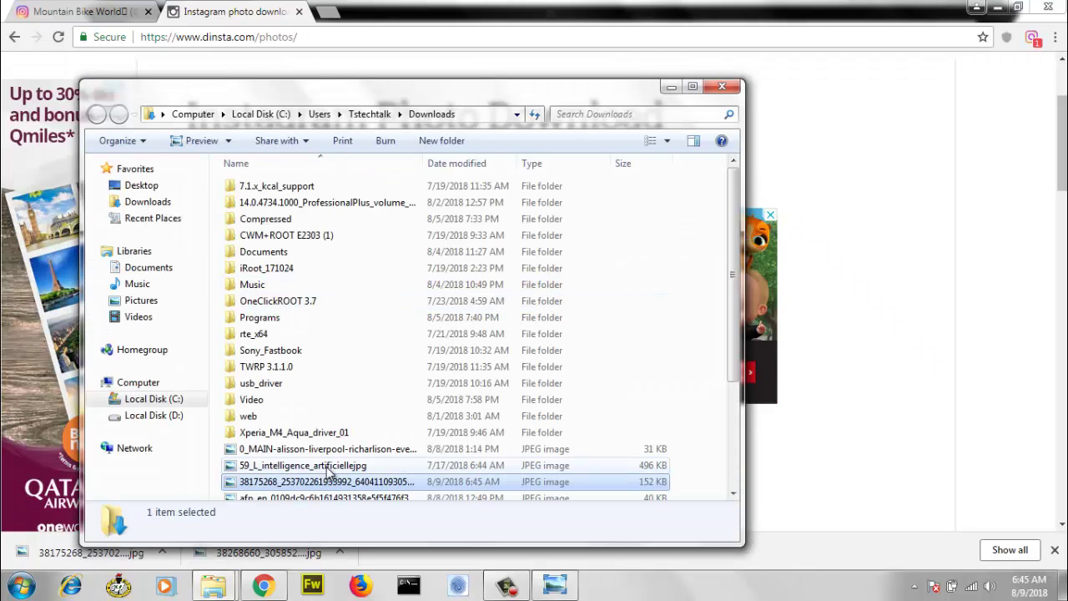
double_click(333, 482)
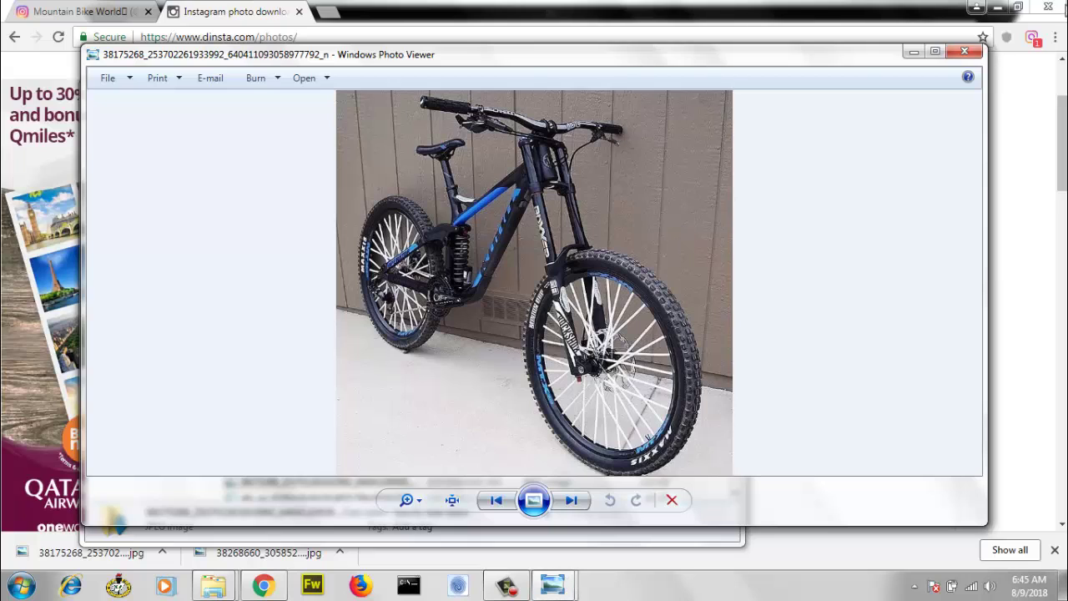
click(935, 53)
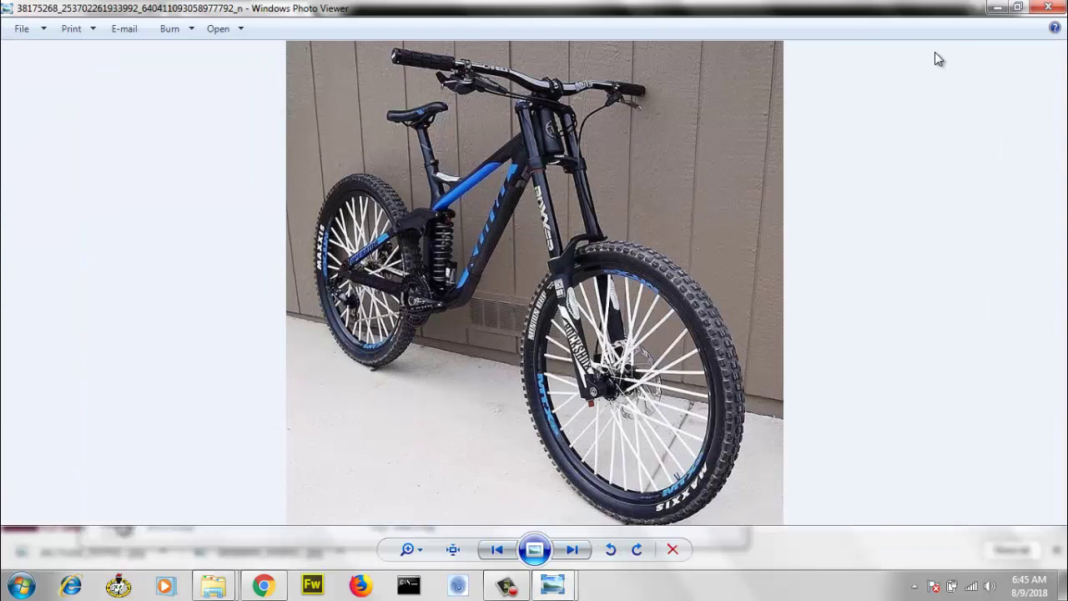